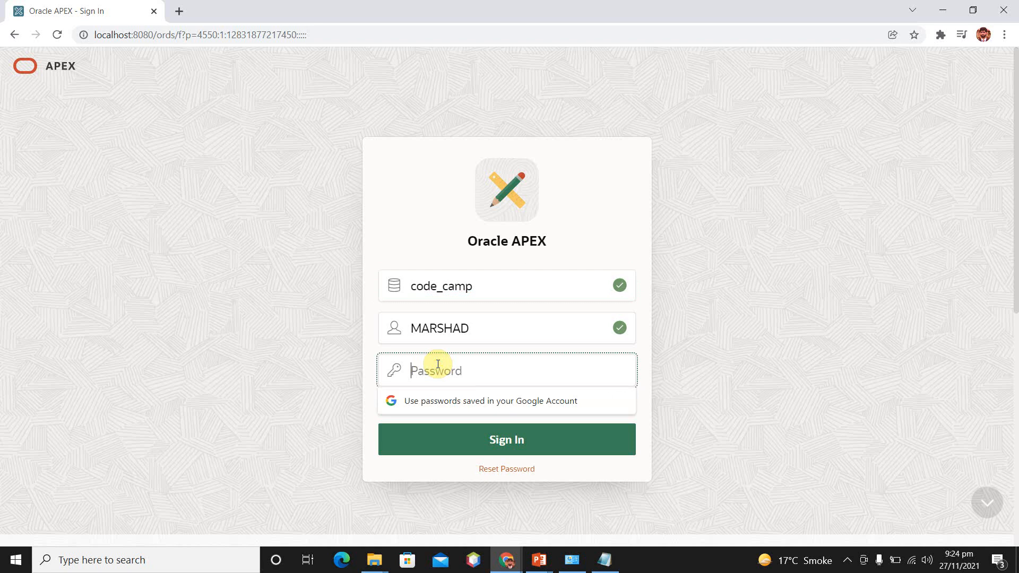
- Enter the account password and sign in to the code_camp workspace
text(a)
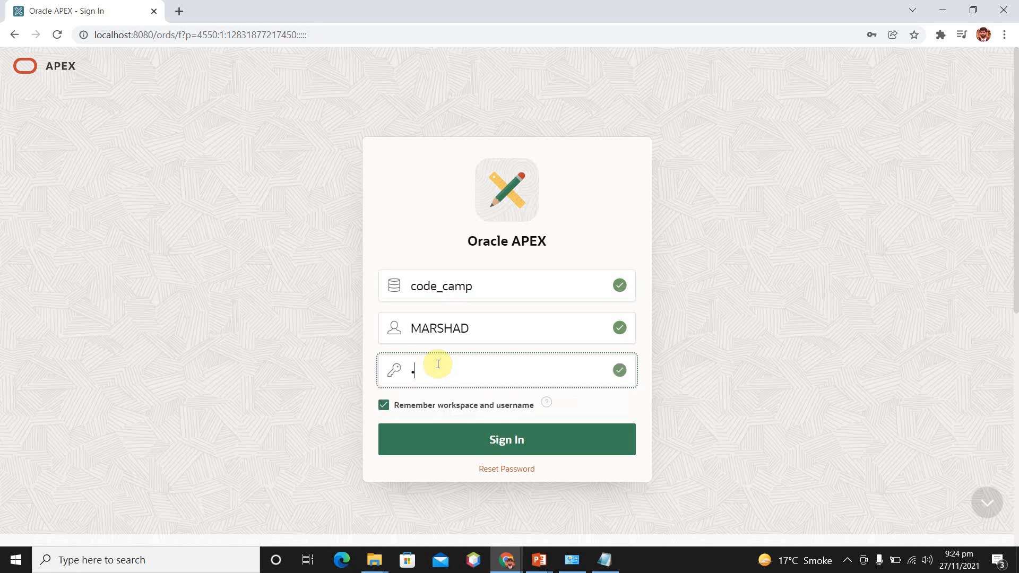
text(aaaaaaa)
key(Return)
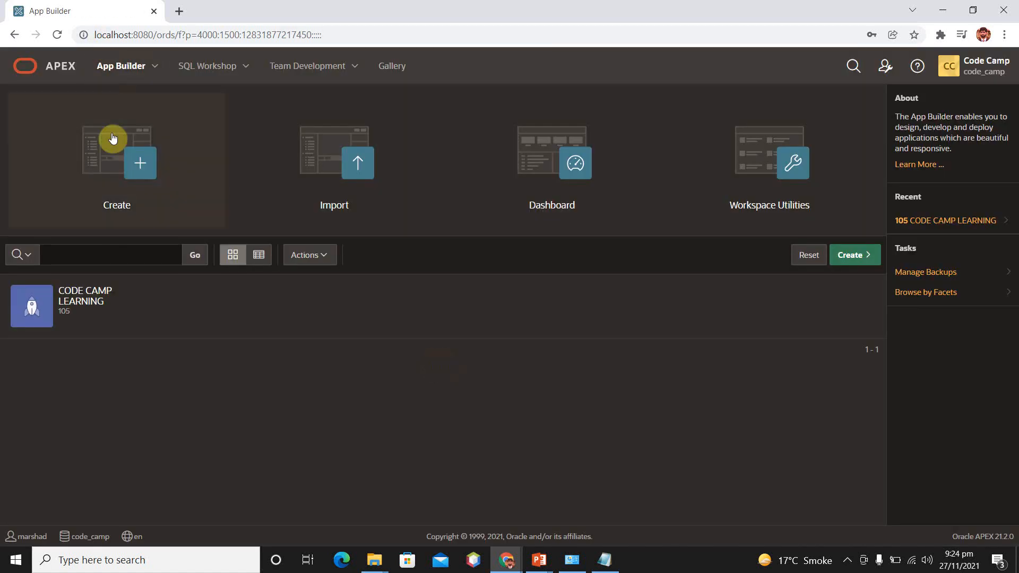
- Open the CODE CAMP LEARNING application and start creating a report page of type Interactive Grid
click(98, 300)
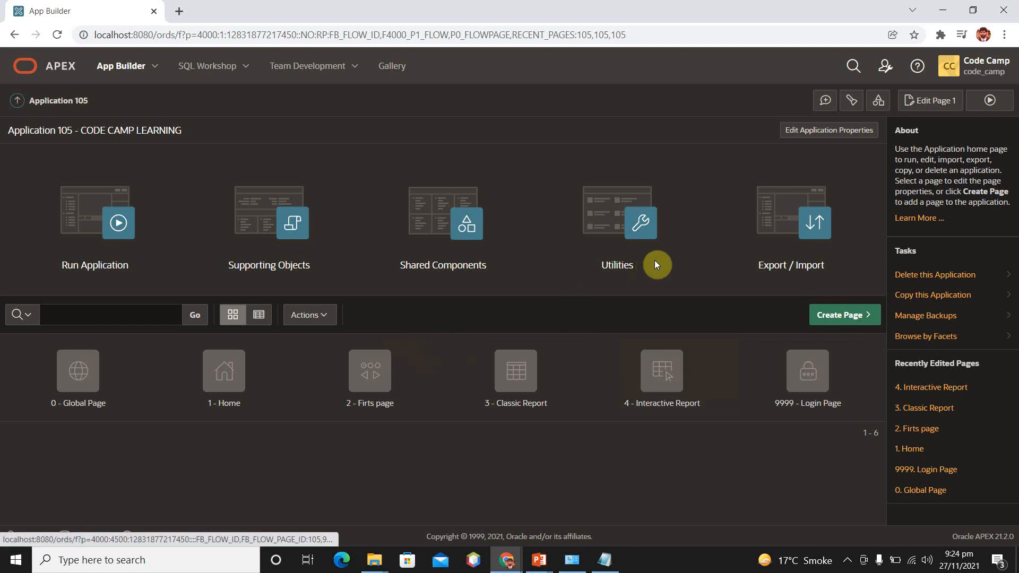
click(829, 319)
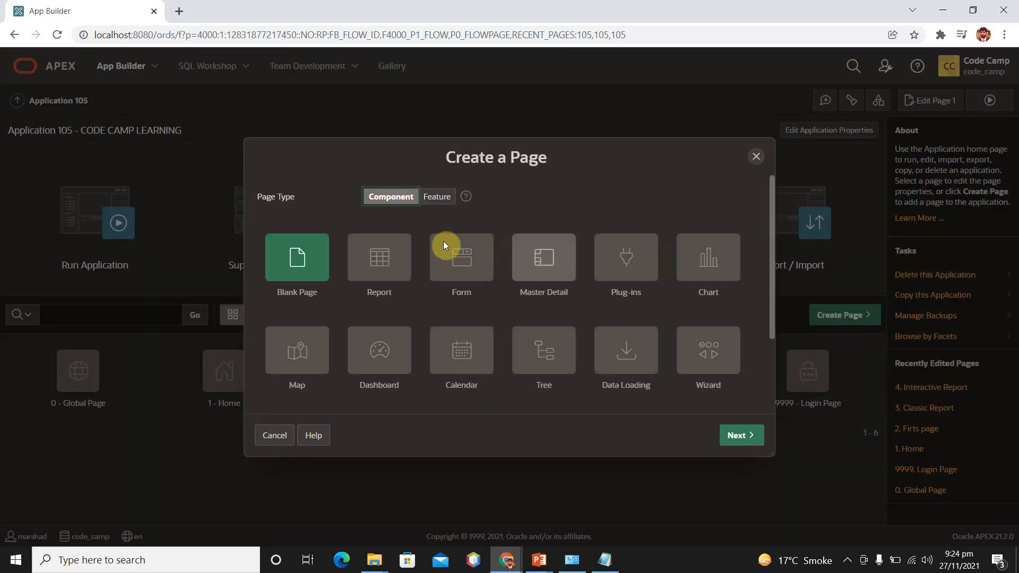
click(374, 265)
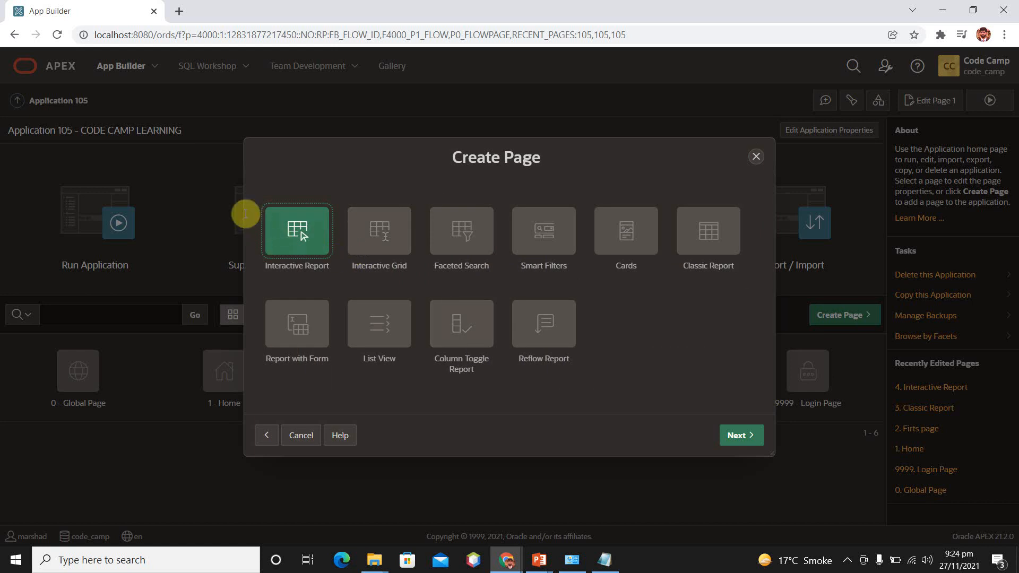
click(379, 230)
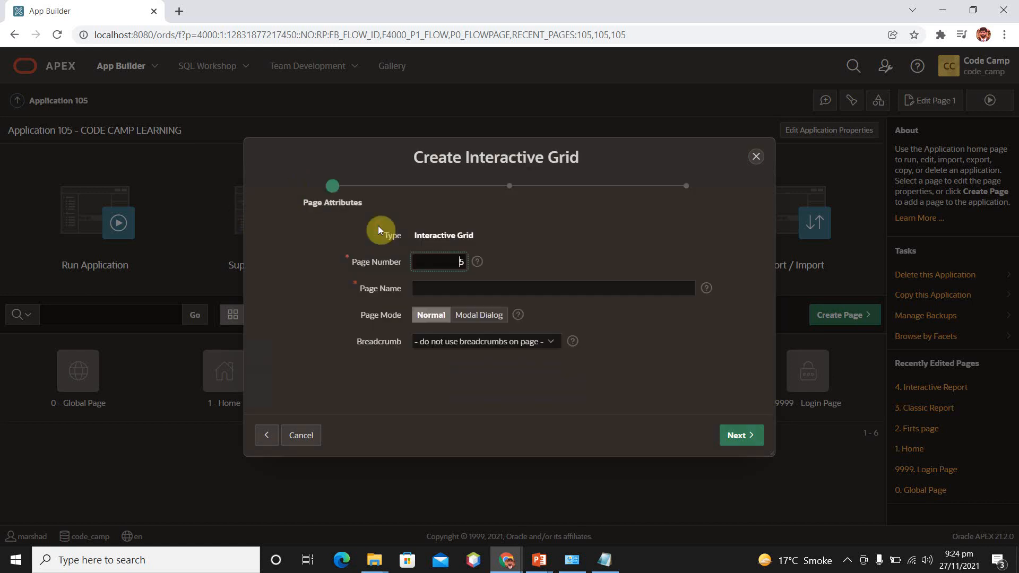
- Name the page Interactive Grid and give it a new navigation menu entry with no parent
click(437, 290)
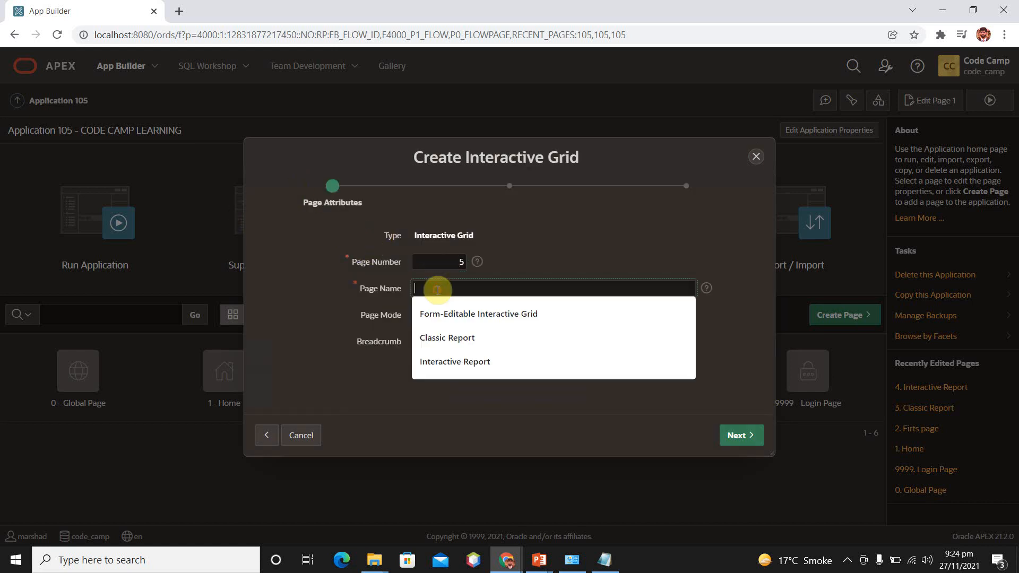
text(Int)
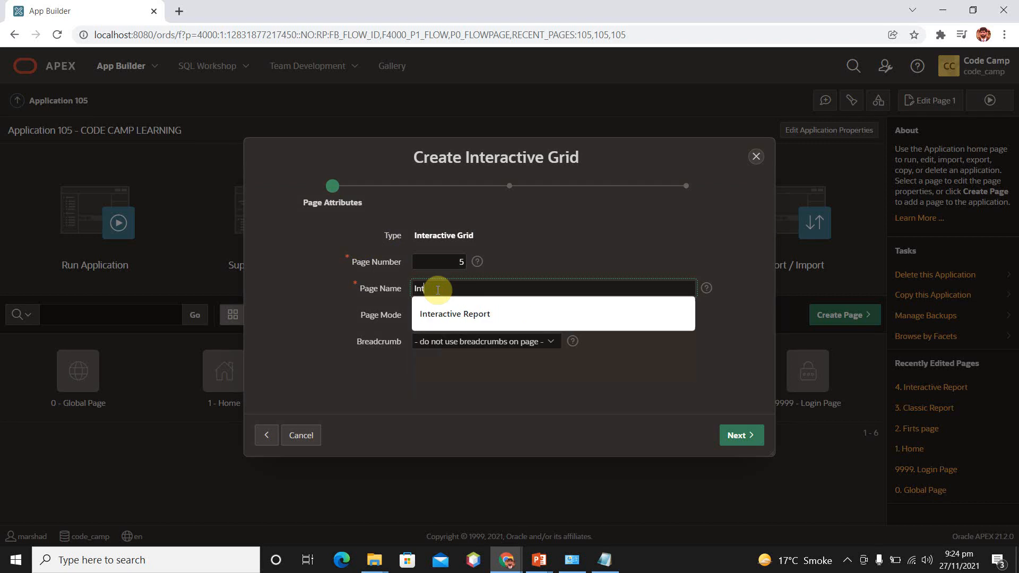
text(eractive Grid)
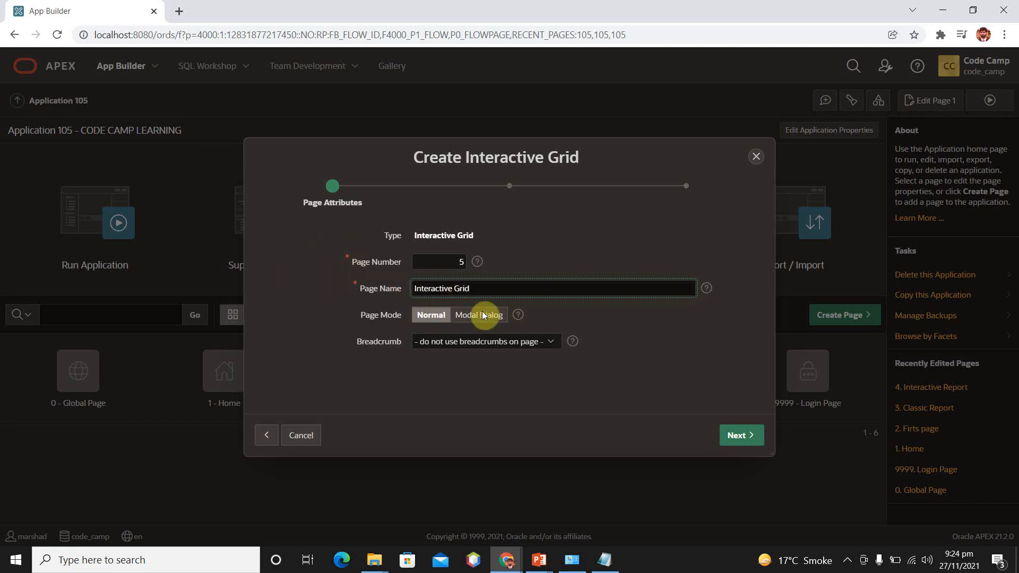
click(735, 437)
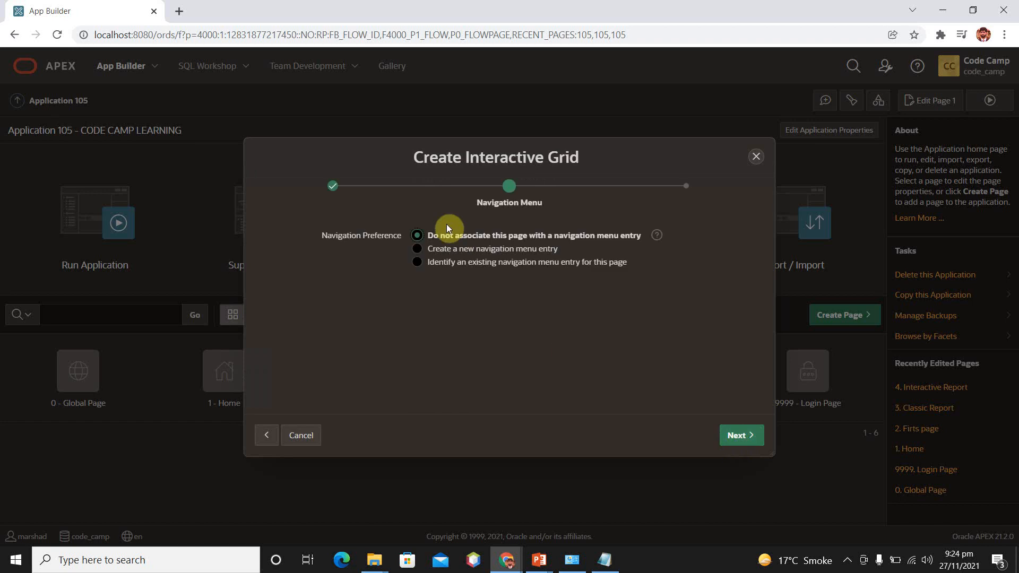
click(431, 250)
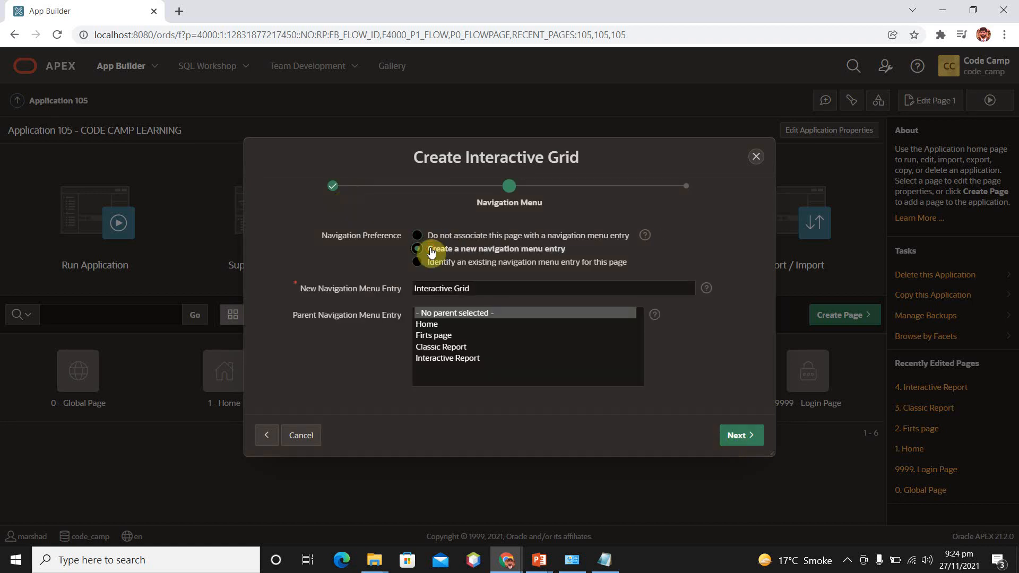
click(738, 442)
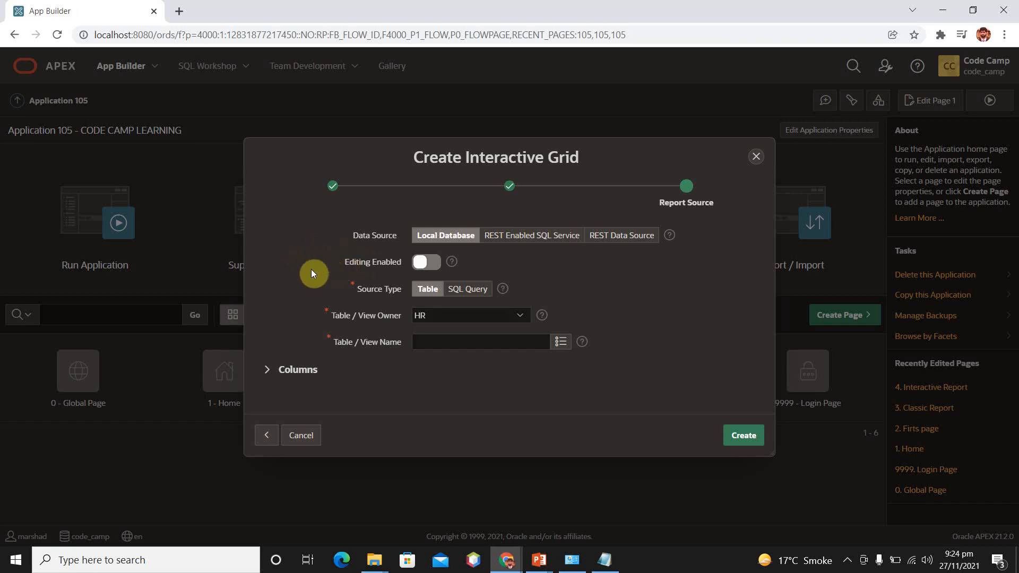
- Create the grid page from the HR schema's DEPARTMENTS table and run it
click(562, 345)
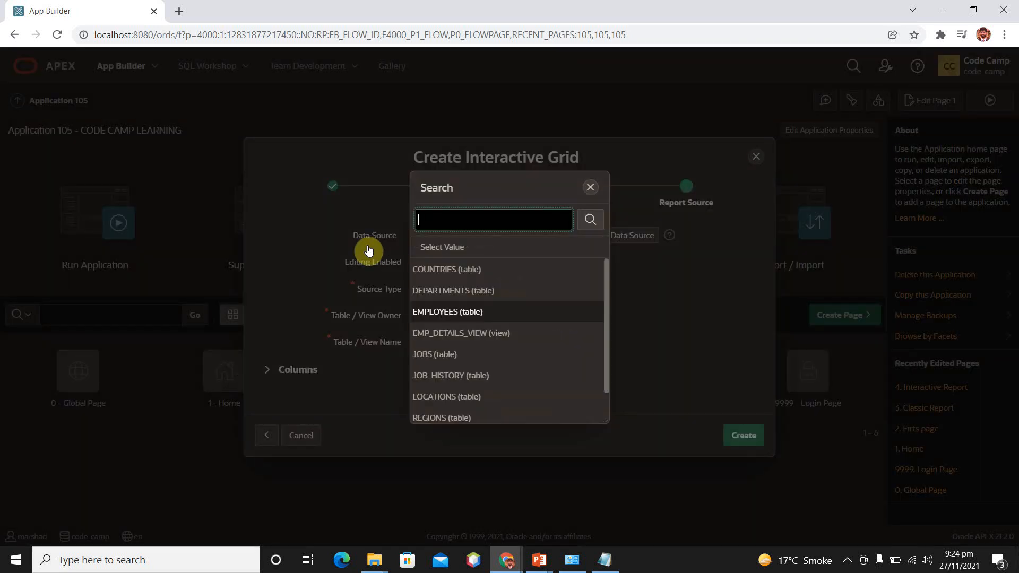
click(460, 292)
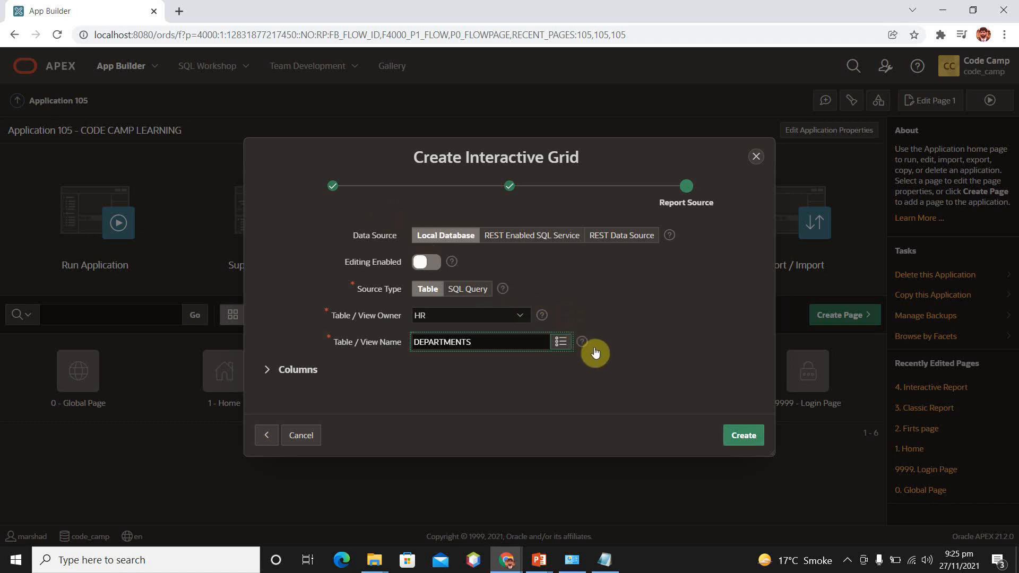
click(744, 436)
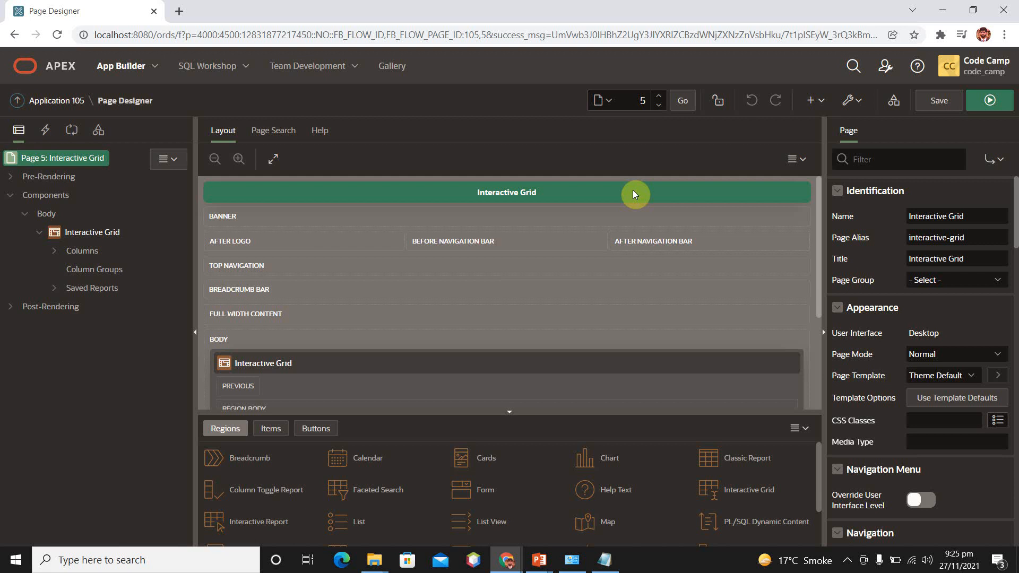
click(991, 100)
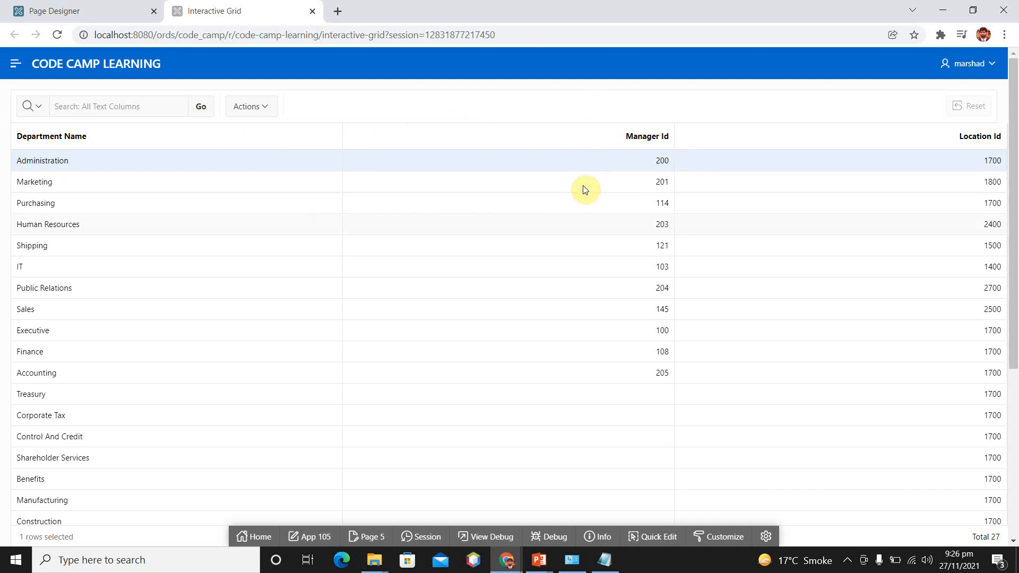
- Enable editing in the Interactive Grid region's attributes and save the page
click(123, 8)
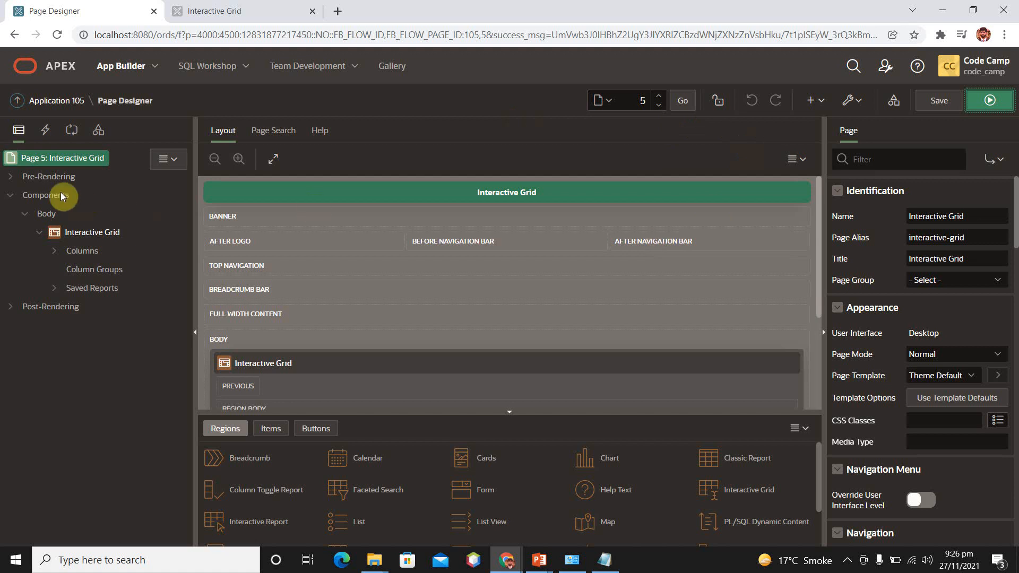
click(88, 233)
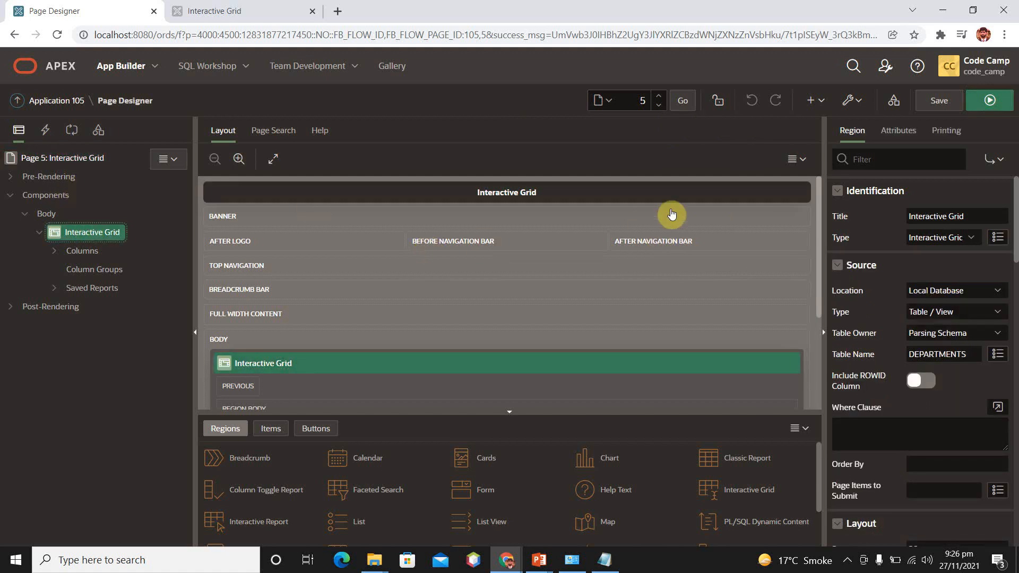
click(897, 131)
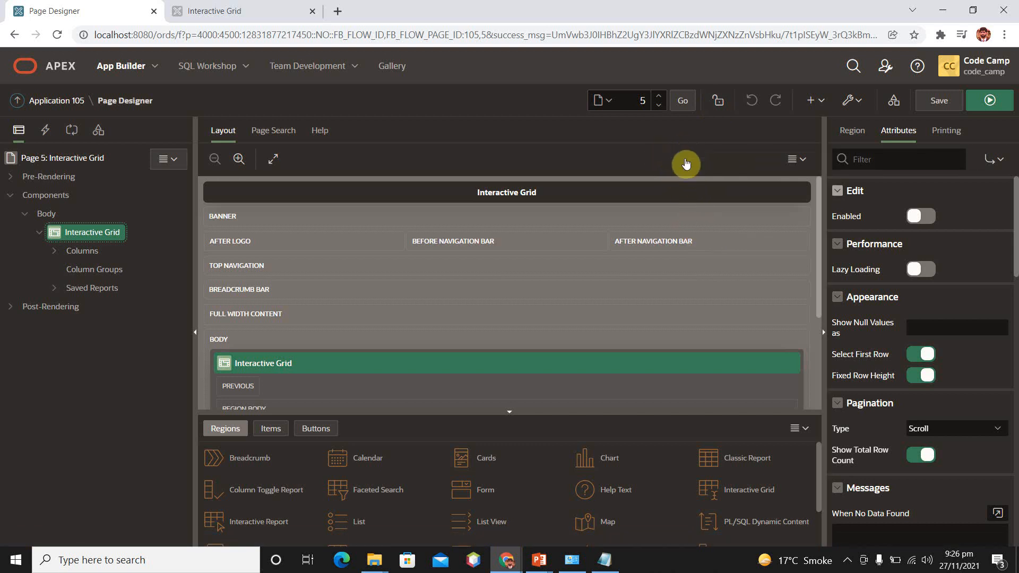
click(926, 217)
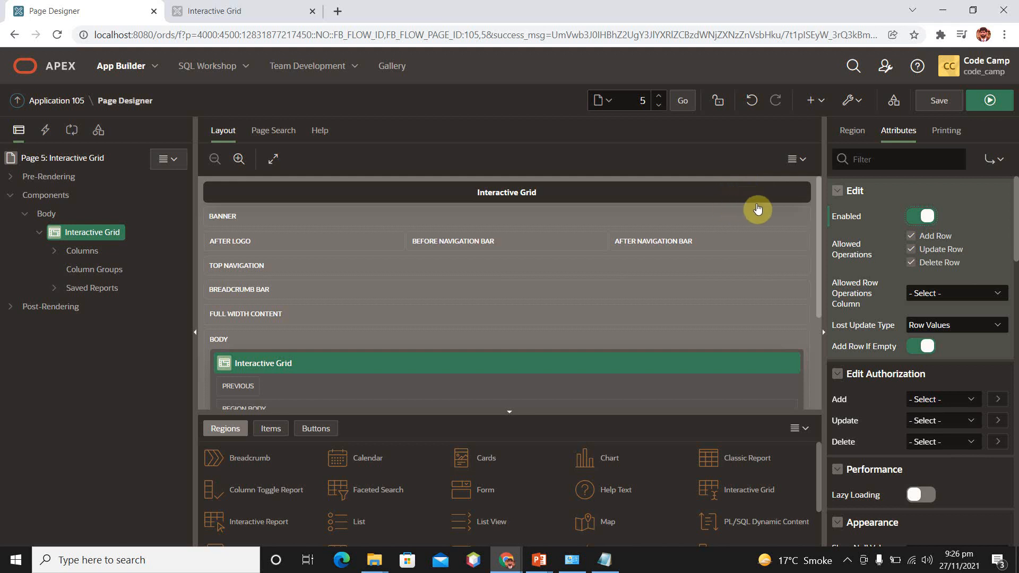
click(249, 10)
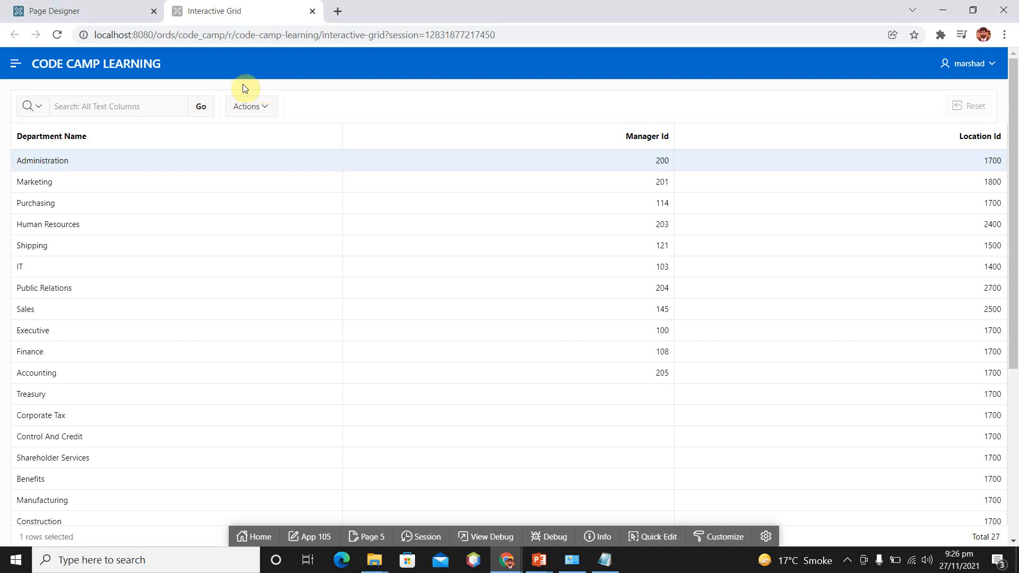
click(123, 10)
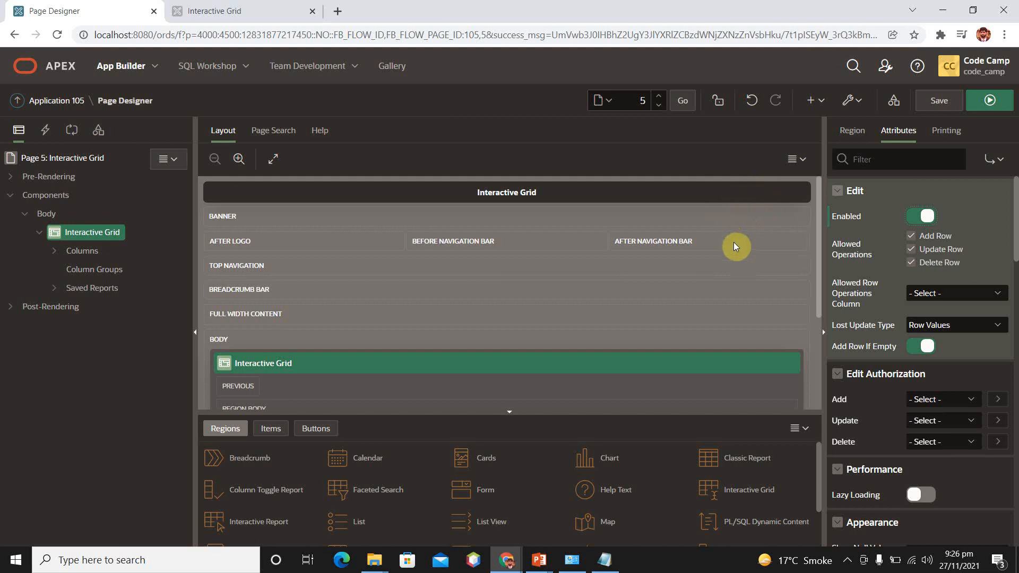
click(937, 294)
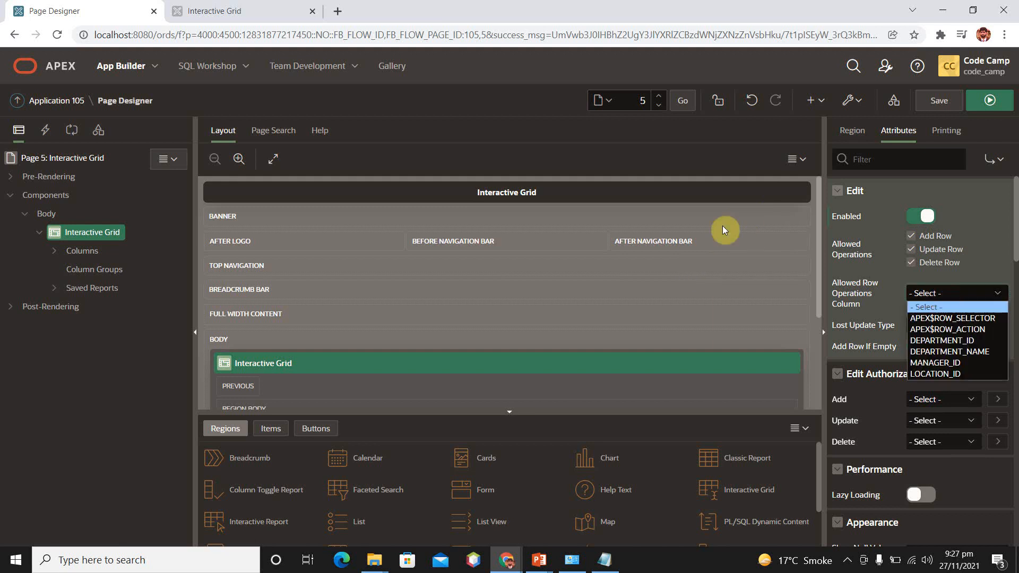
click(877, 272)
click(939, 100)
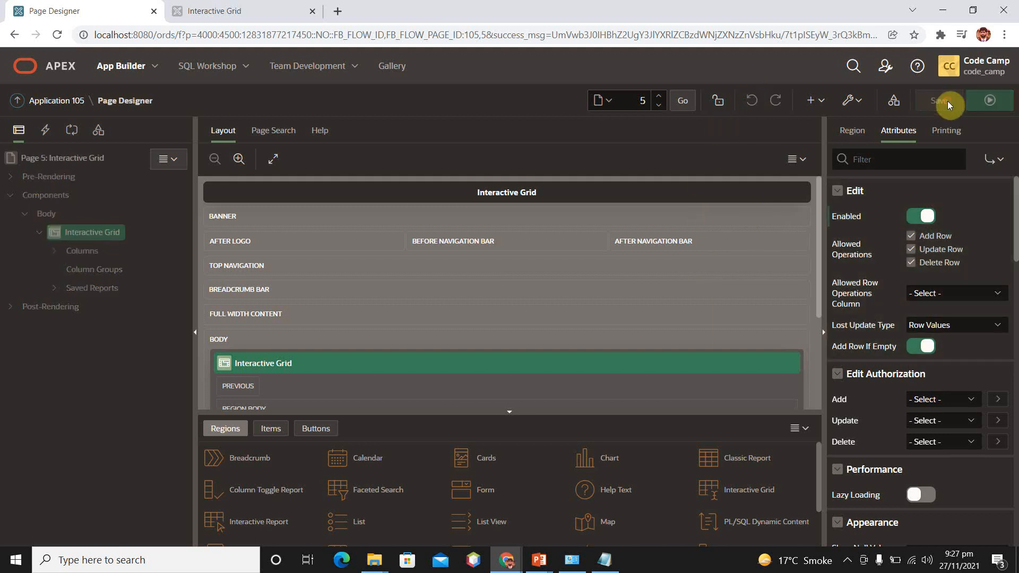
- Reload the running Interactive Grid page to apply the saved changes
click(223, 7)
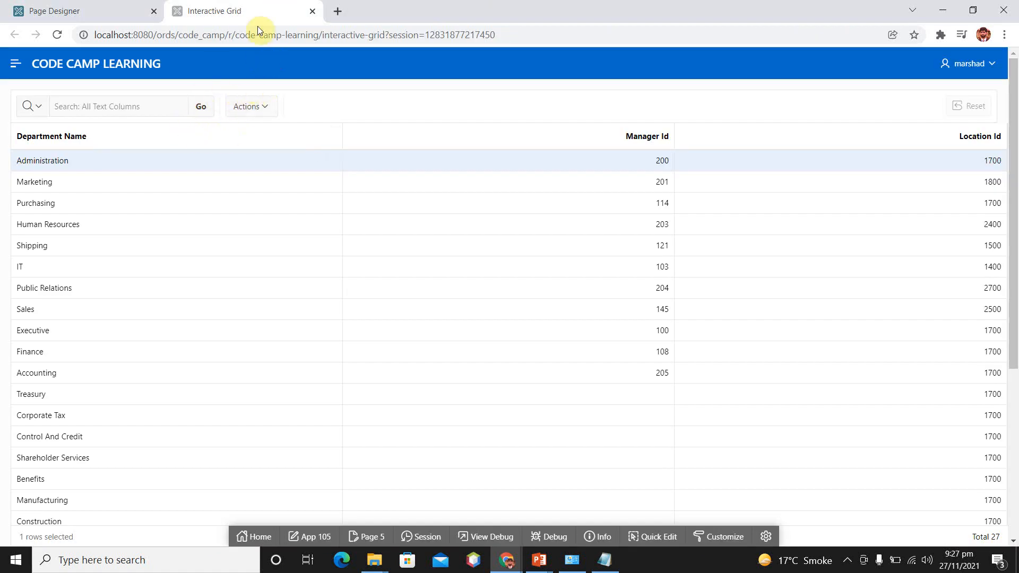
click(330, 36)
key(Return)
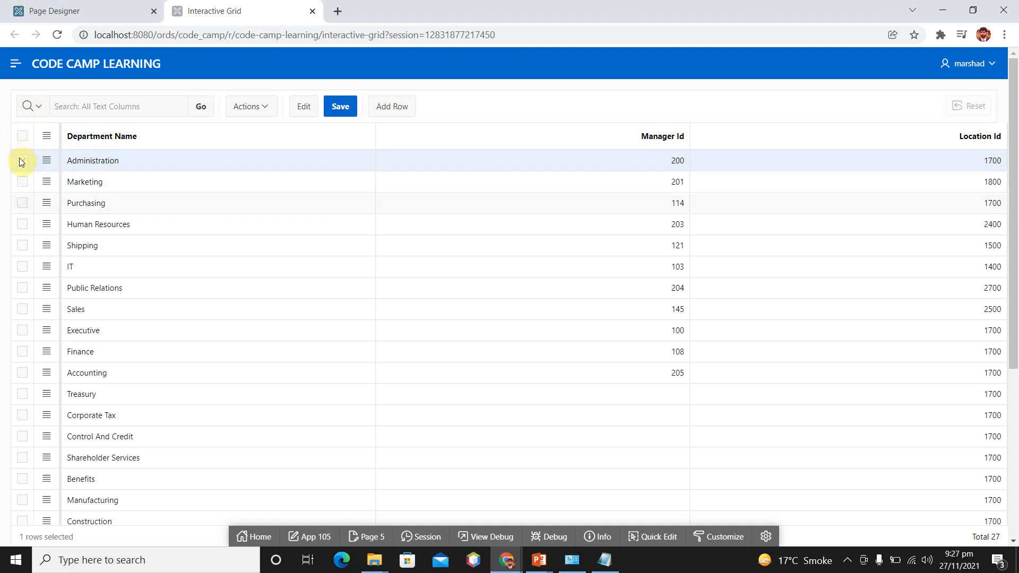
- Select the Purchasing row, extend the selection to all rows, and clear it
click(23, 204)
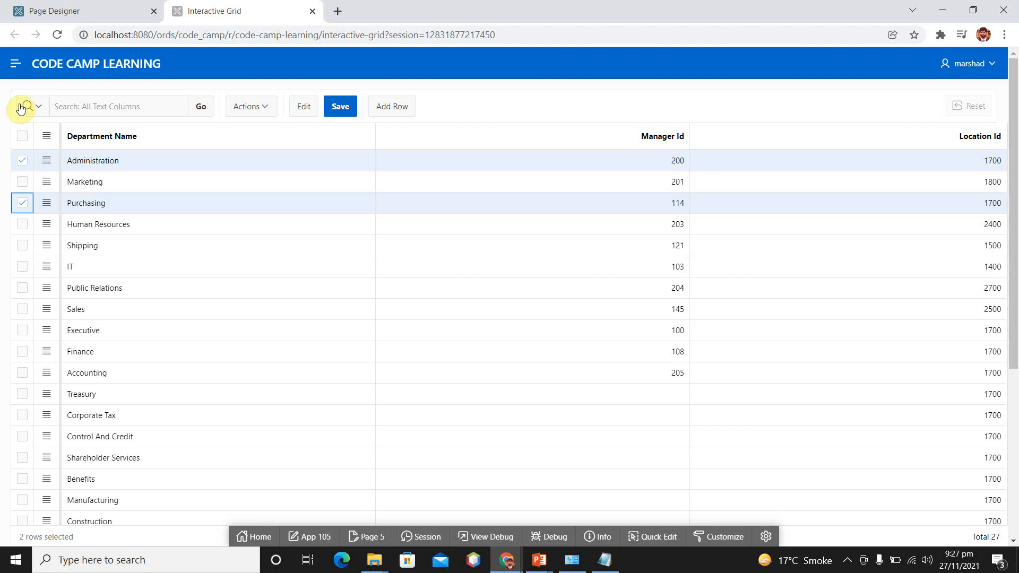
click(22, 137)
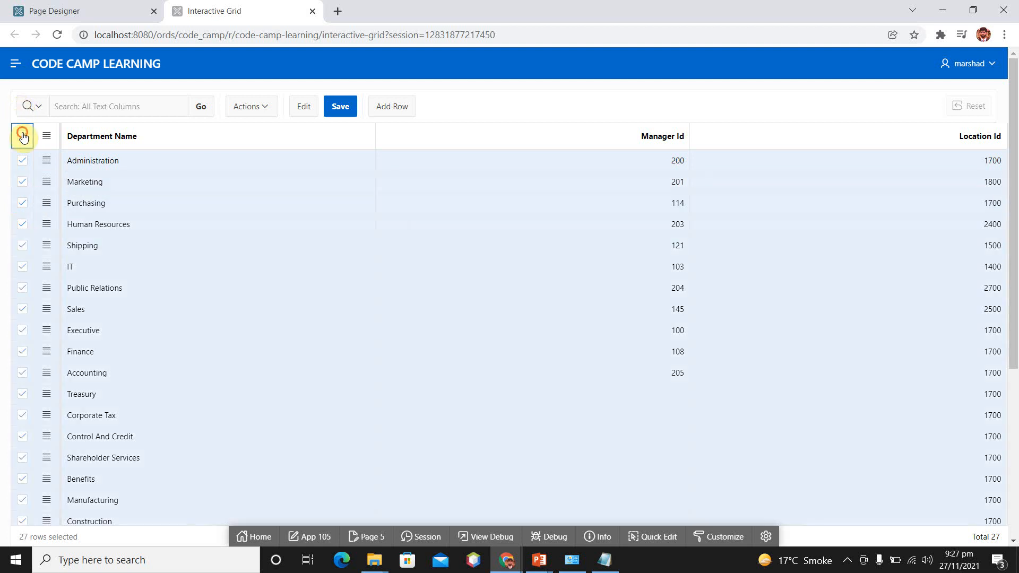
click(22, 136)
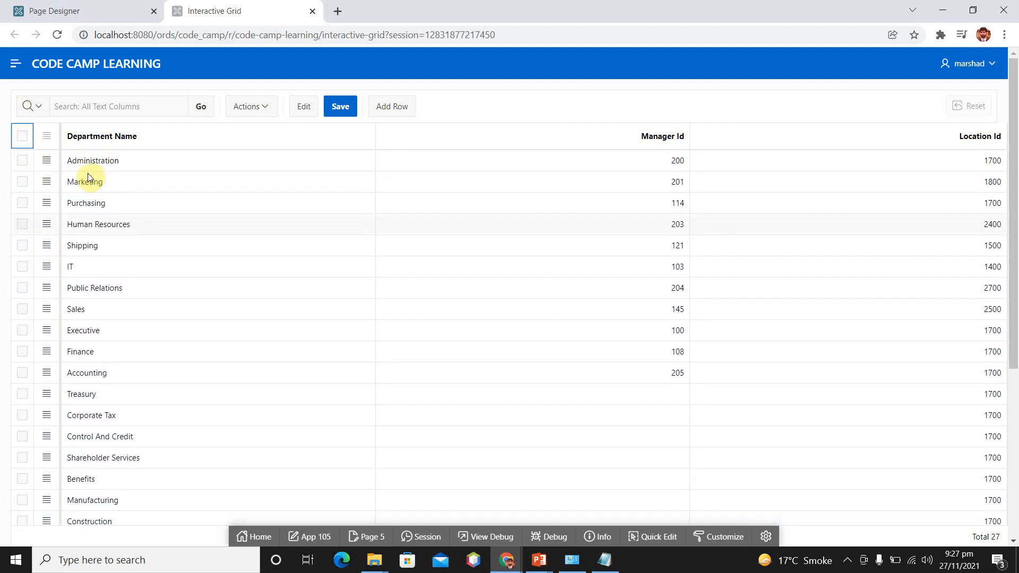
- Show the Administration row in Single Row View and browse forward through the records to Corporate Tax
click(47, 161)
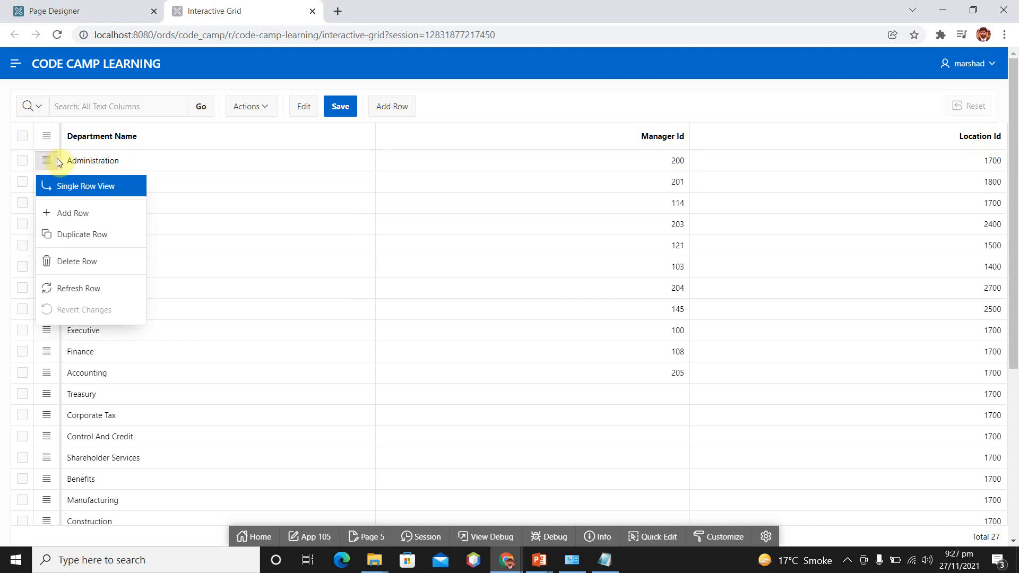
click(101, 187)
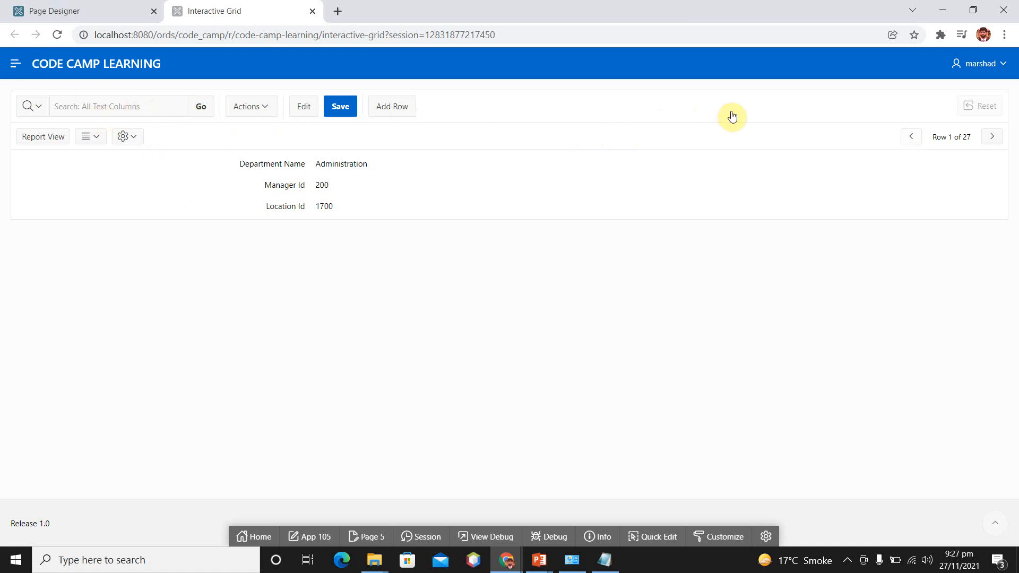
click(910, 136)
click(992, 137)
click(994, 138)
click(994, 137)
click(994, 138)
triple_click(993, 138)
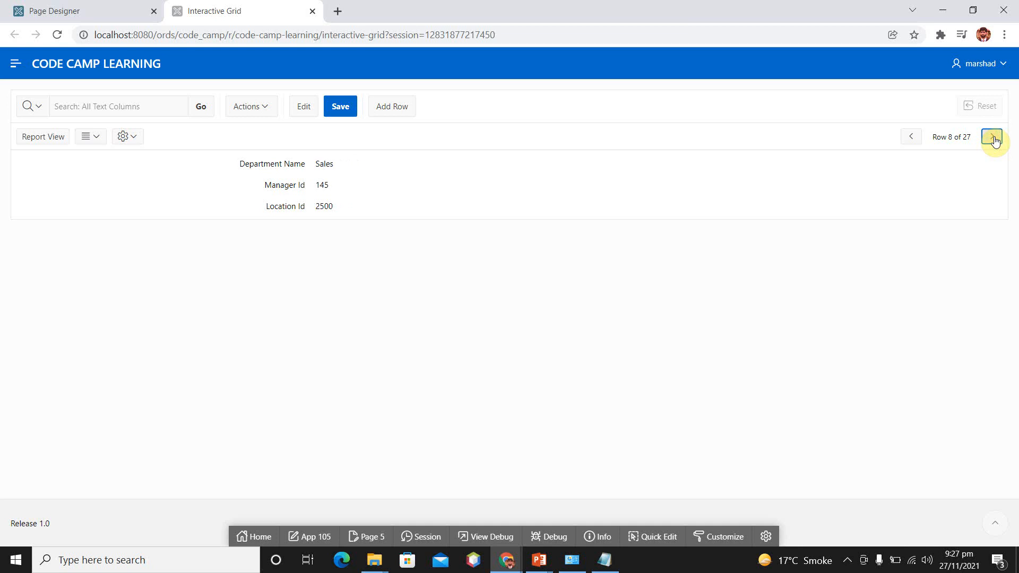
click(993, 138)
triple_click(994, 137)
click(994, 138)
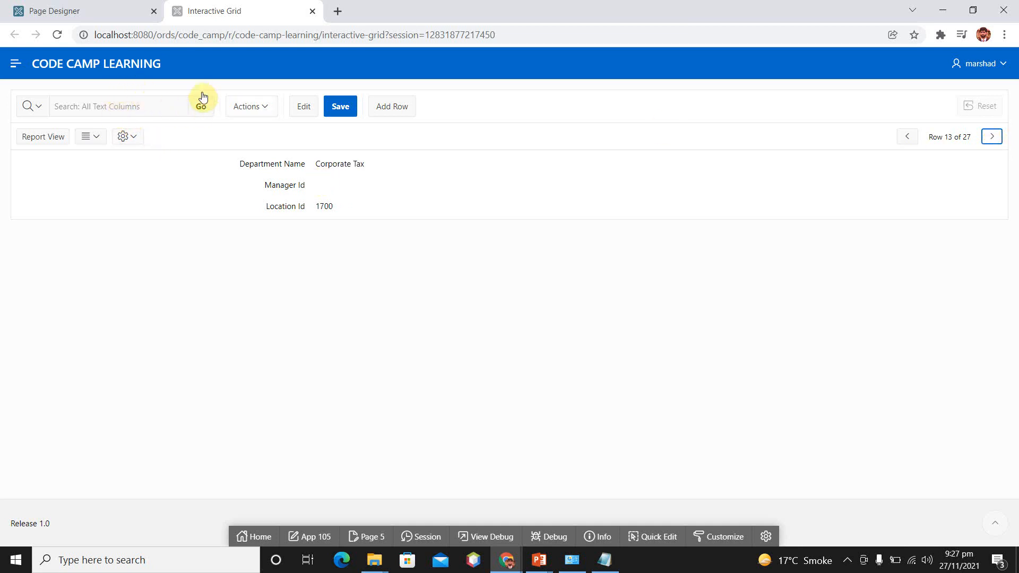
- Toggle the Displayed Columns setting of the single row view
click(132, 137)
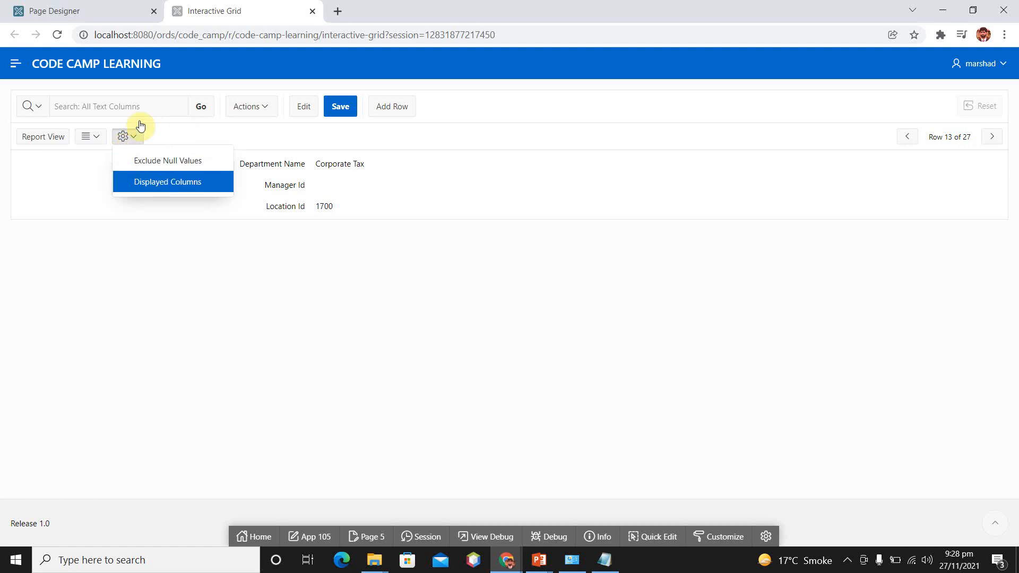
click(192, 187)
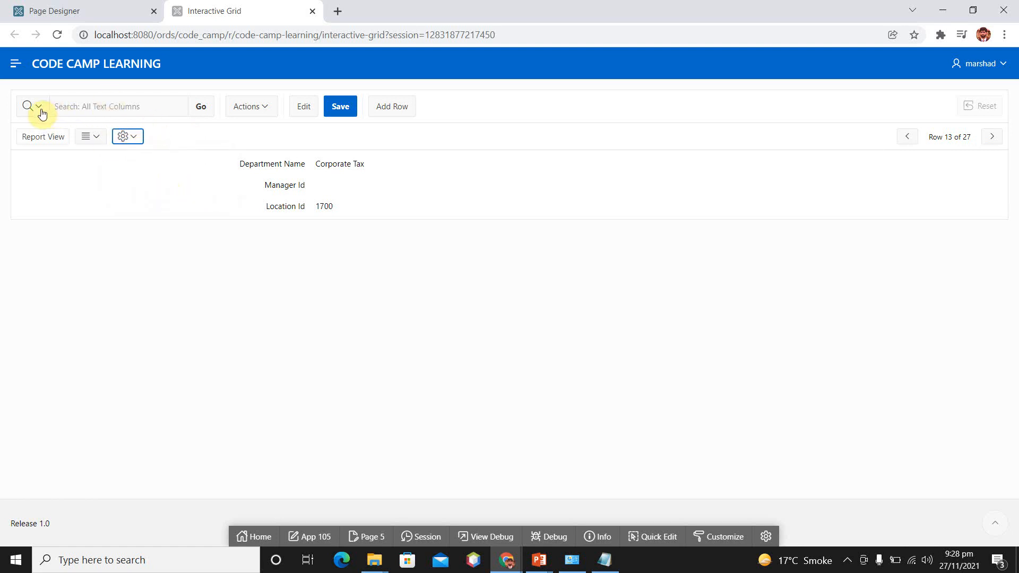
- Return from the single row view to the report view and refresh the Marketing row
click(50, 138)
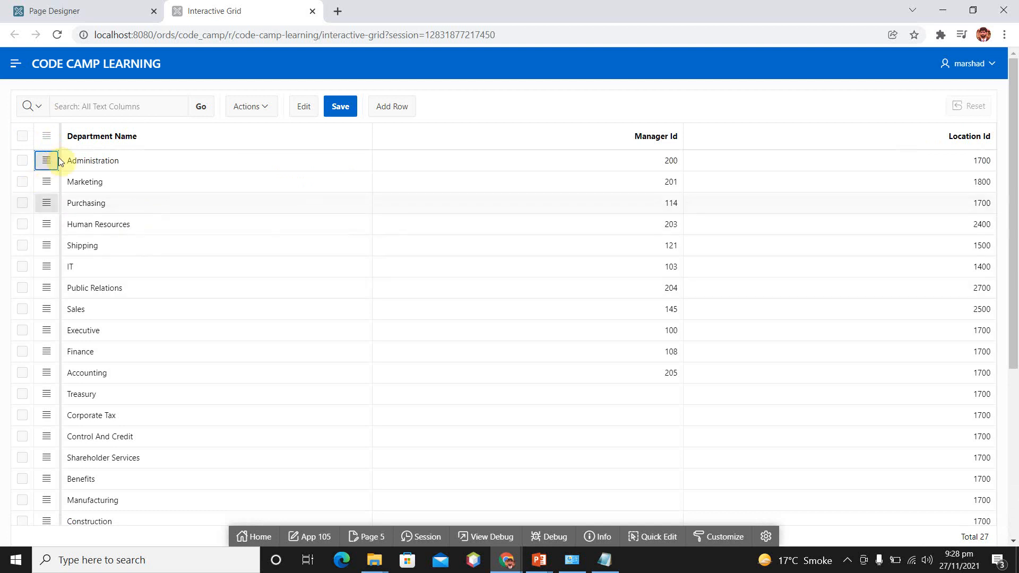
click(48, 182)
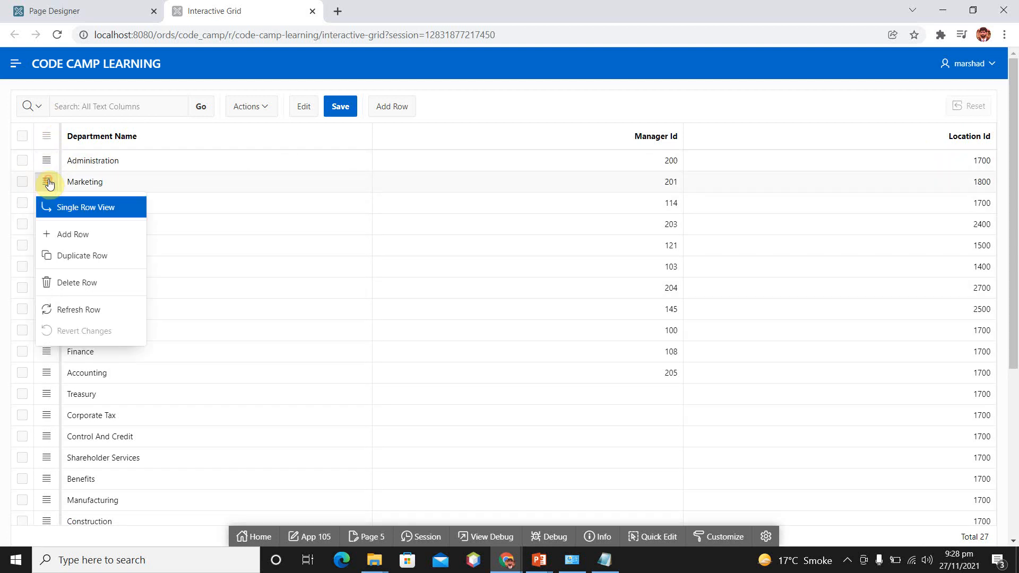
key(Down)
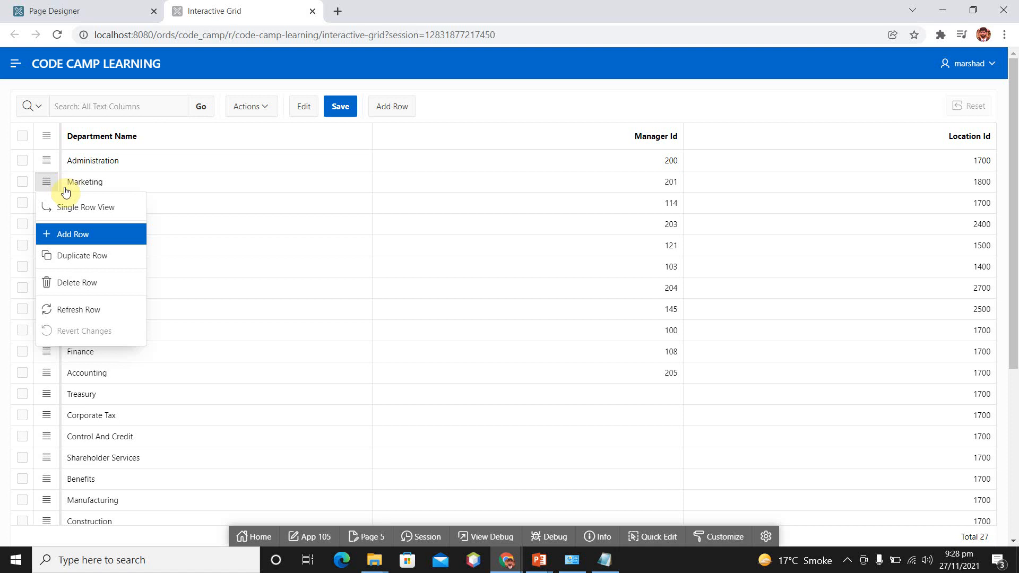
key(Down)
key(Down)
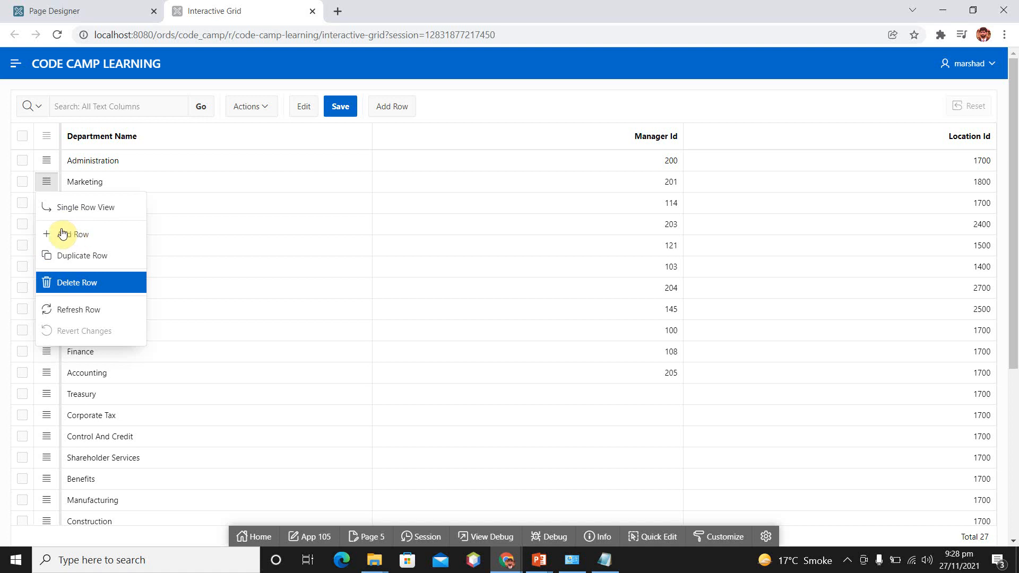
key(Down)
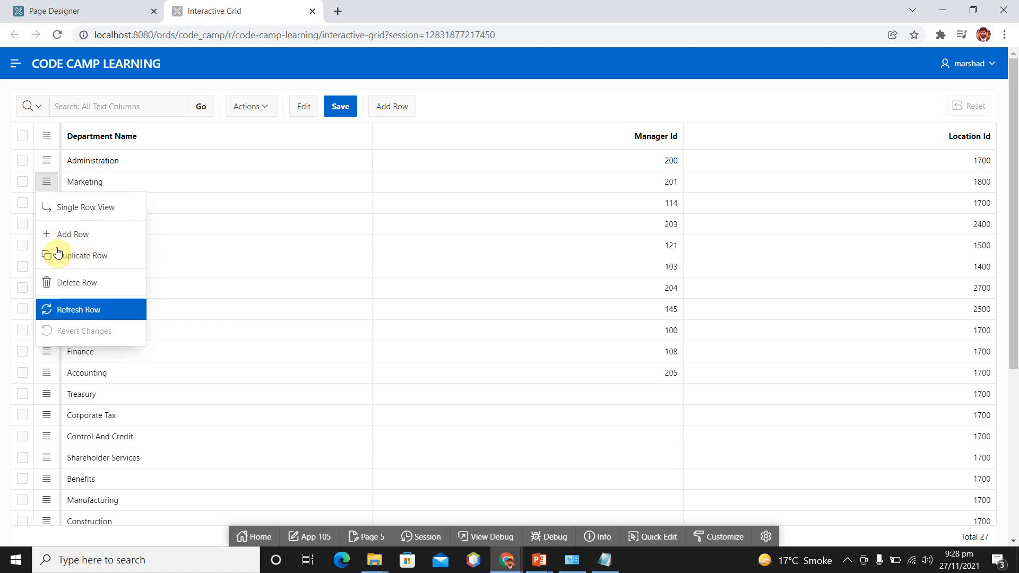
click(69, 310)
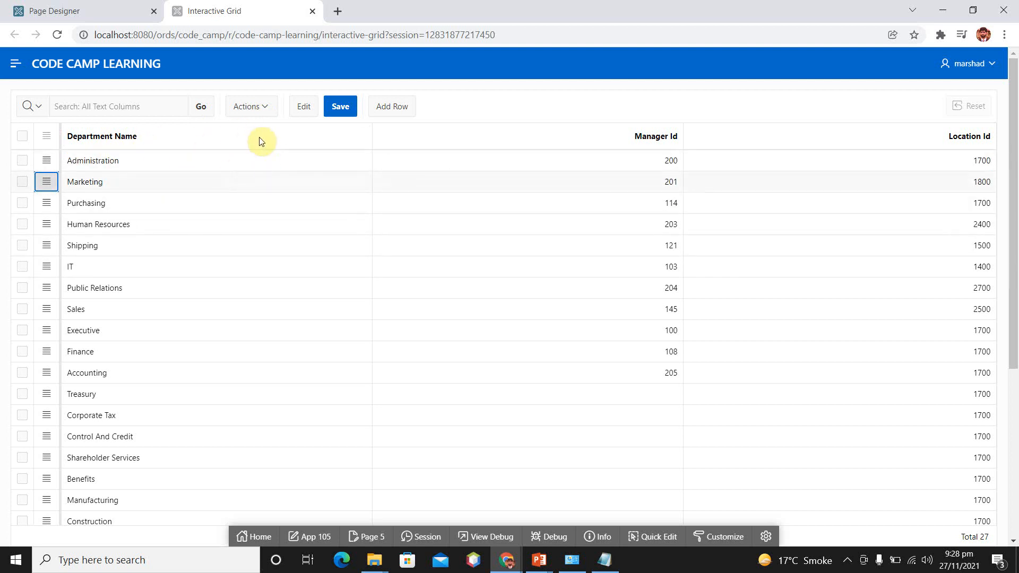
- Switch the grid to edit mode, change the Marketing department name to "Marketing skm" and save
click(306, 107)
click(132, 184)
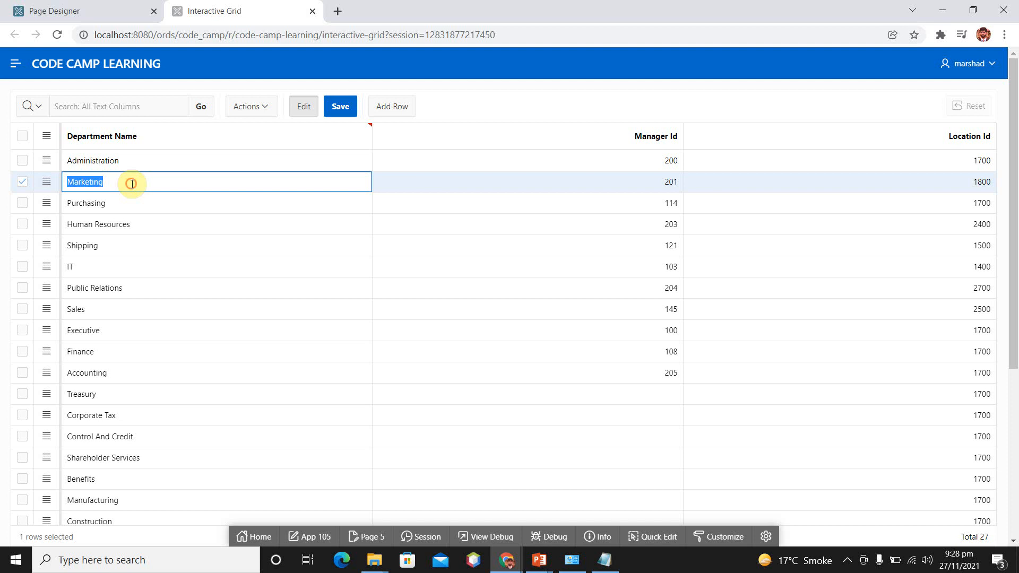
click(132, 184)
text(skm)
click(340, 106)
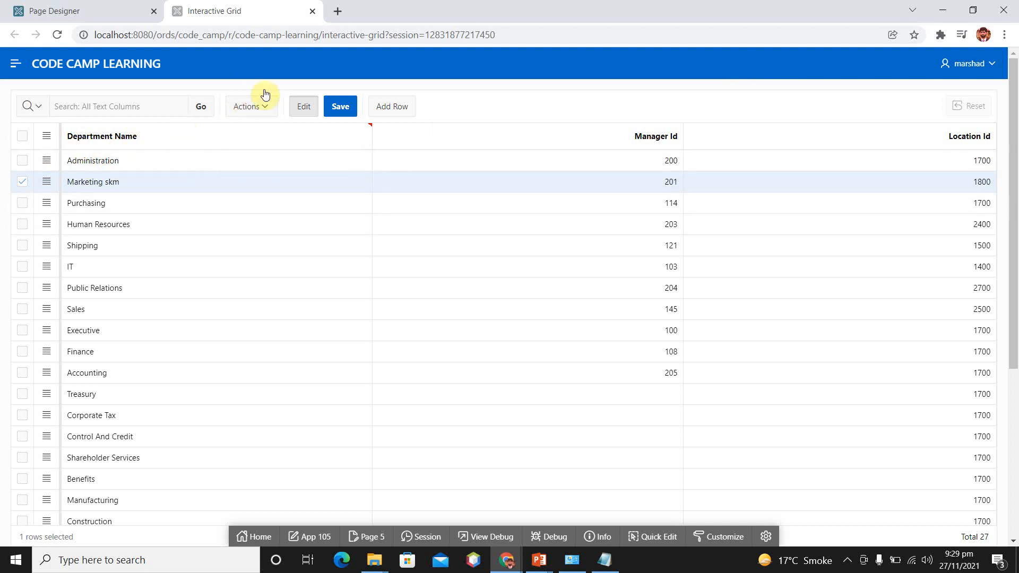
- Change the Human Resources department name to "Human Resources HR" and save the grid
click(166, 223)
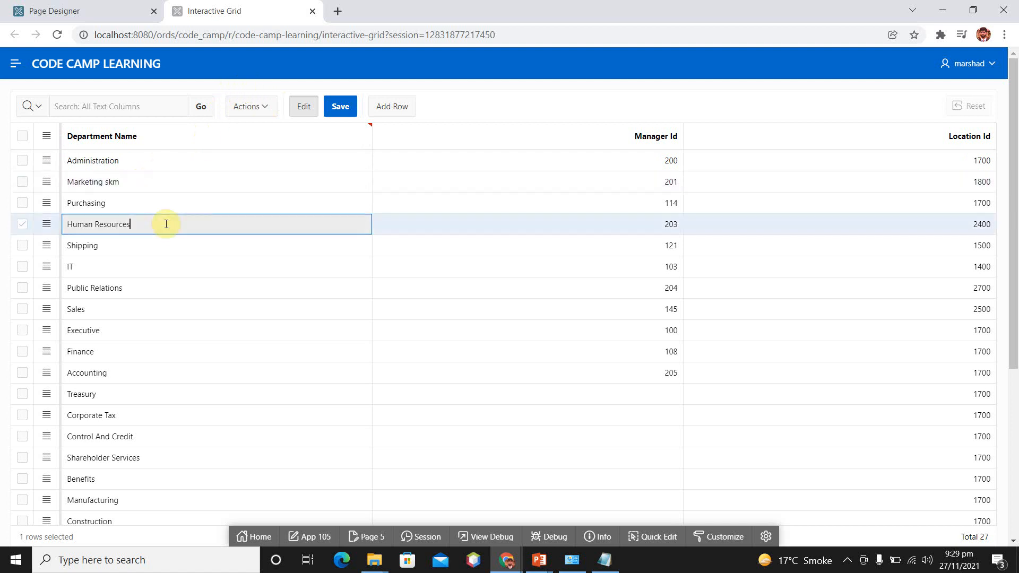
double_click(166, 224)
click(166, 223)
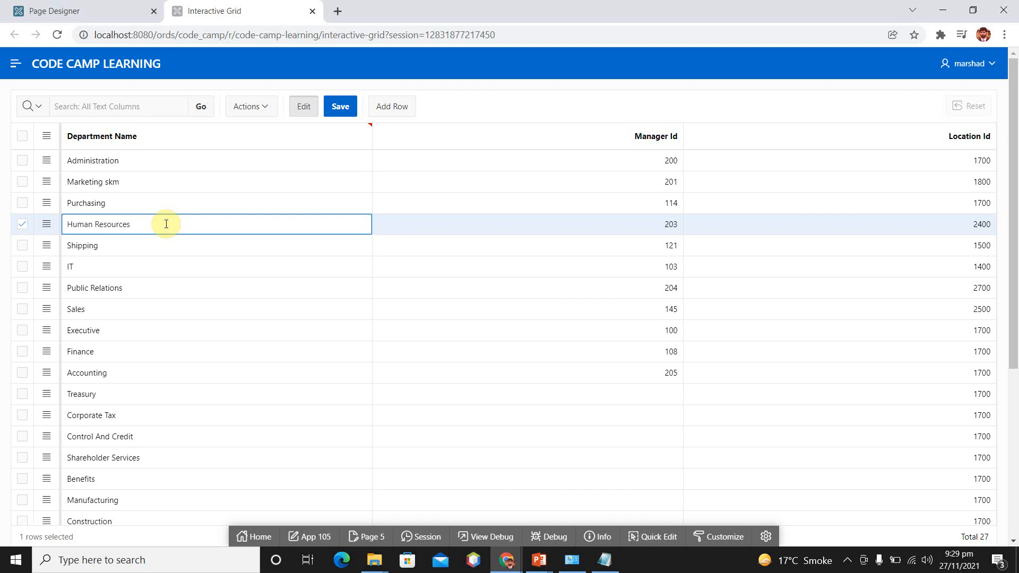
text(HR)
click(341, 107)
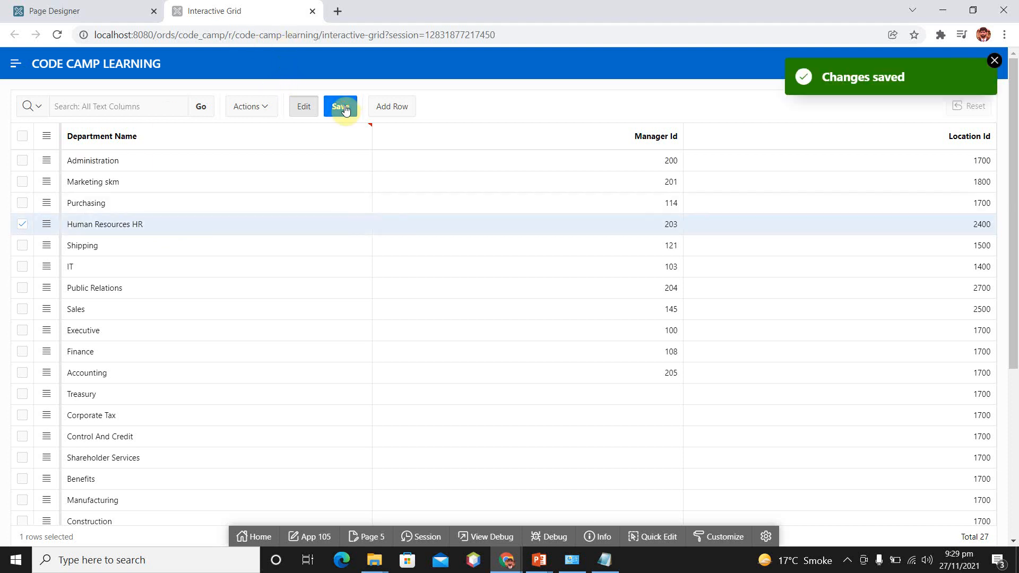
click(994, 60)
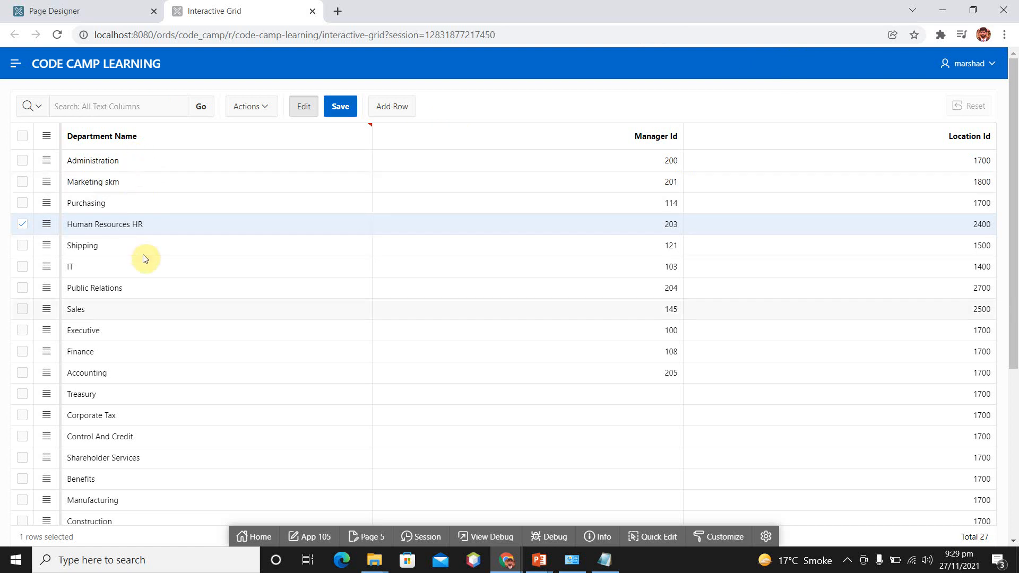
- Add a row below Human Resources HR with the department name "Test"
scroll(143, 253, down, 5)
scroll(142, 253, up, 4)
scroll(144, 259, up, 1)
click(398, 109)
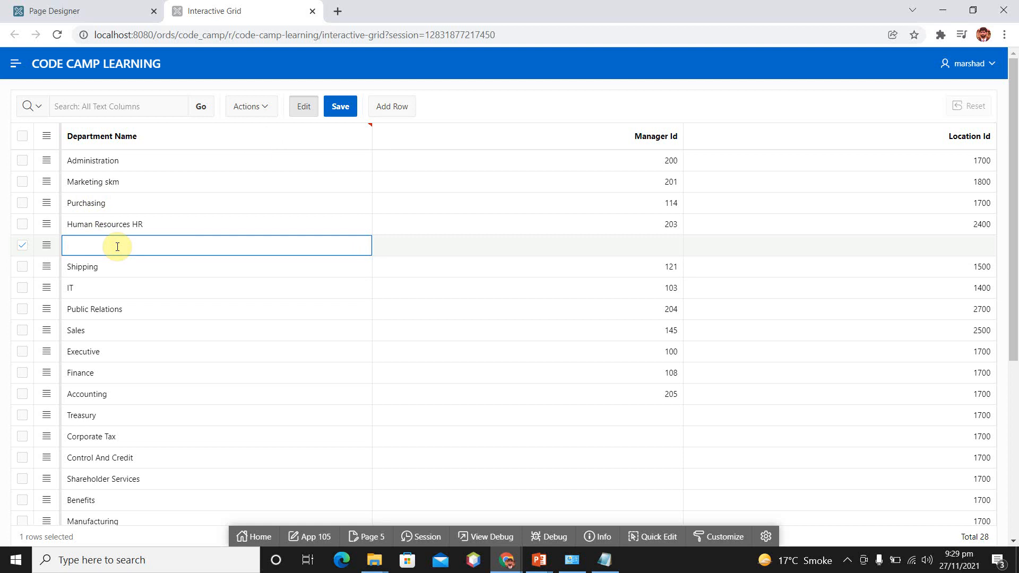
text(TE)
text(est)
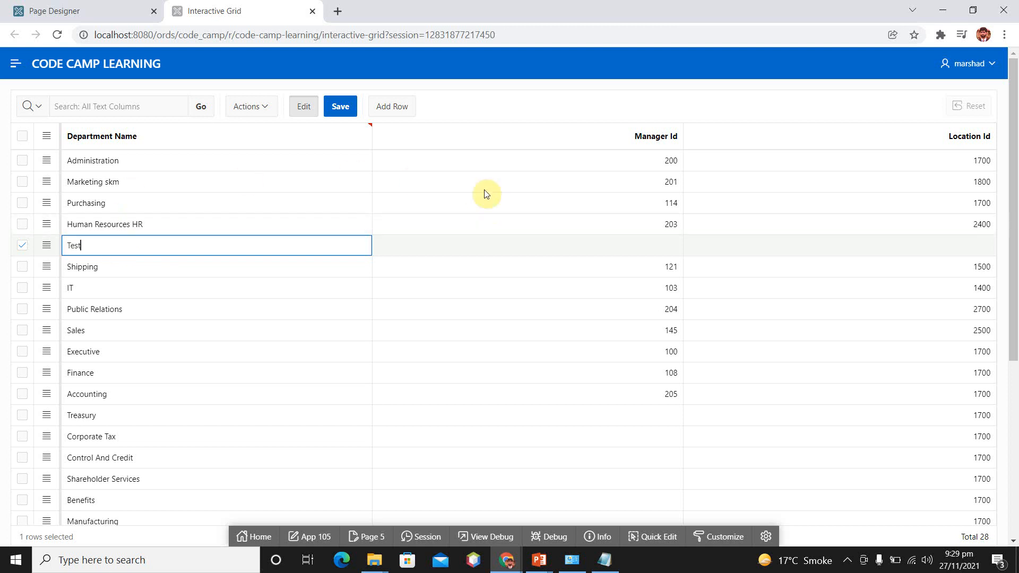
- Set the Test row's Manager Id to 121 and Location Id to 2400, and try to save it
click(671, 244)
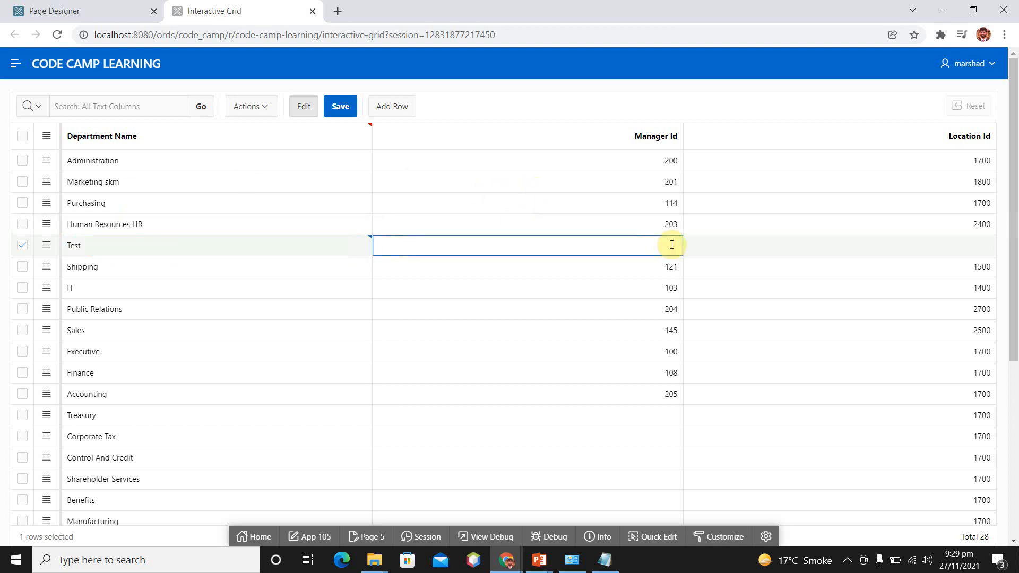
text(121)
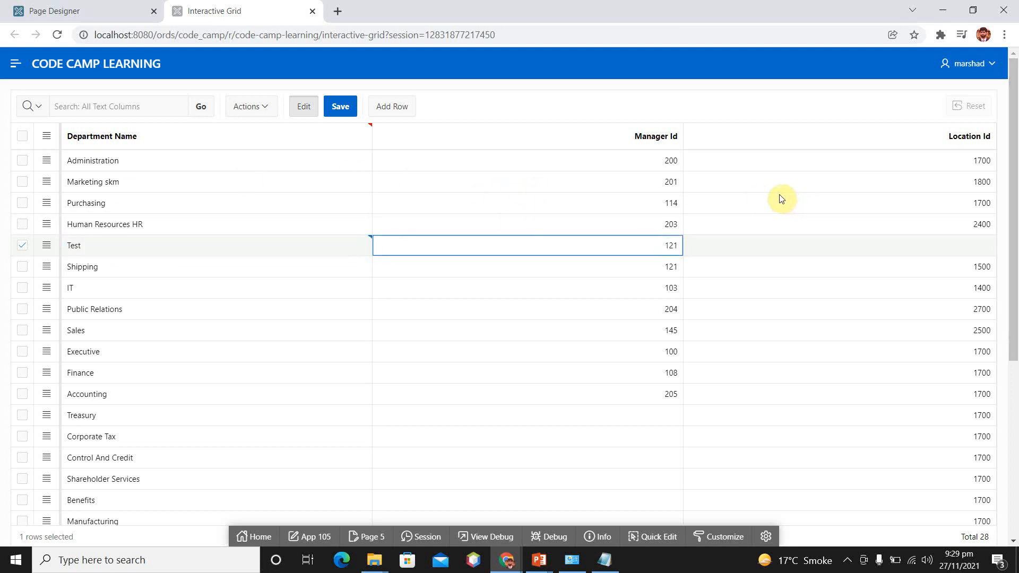
click(975, 243)
text(2400)
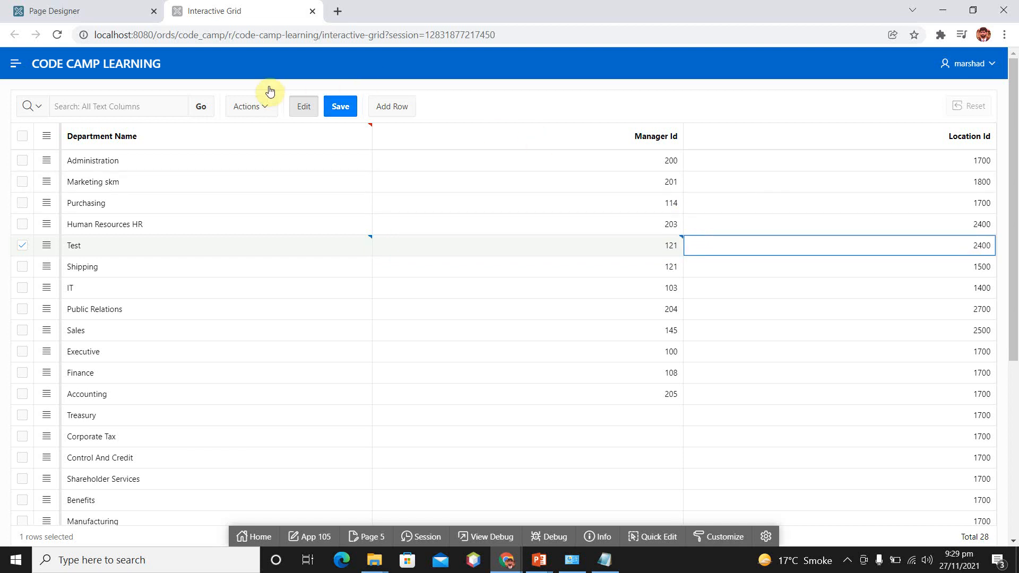
click(338, 109)
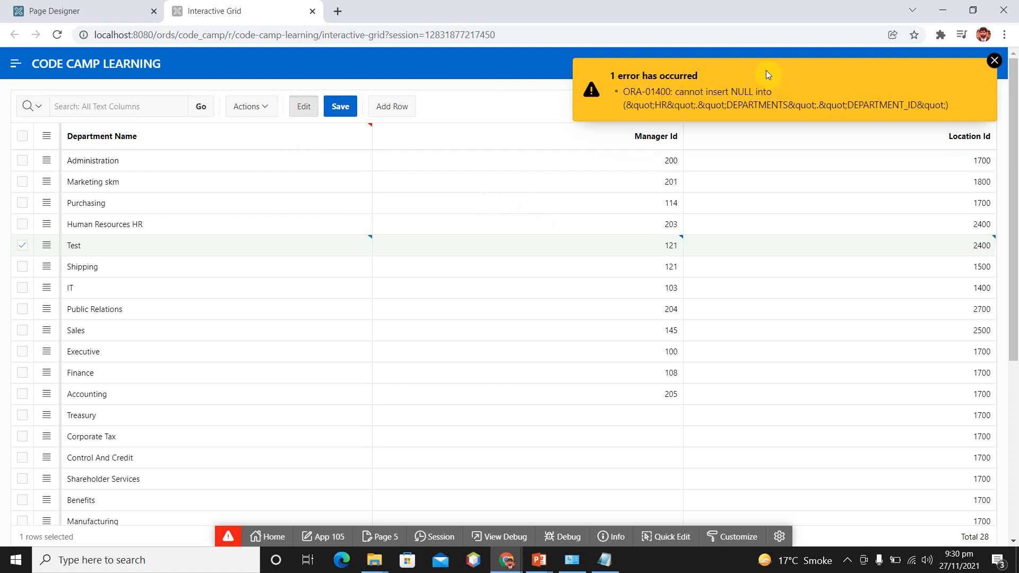
click(994, 61)
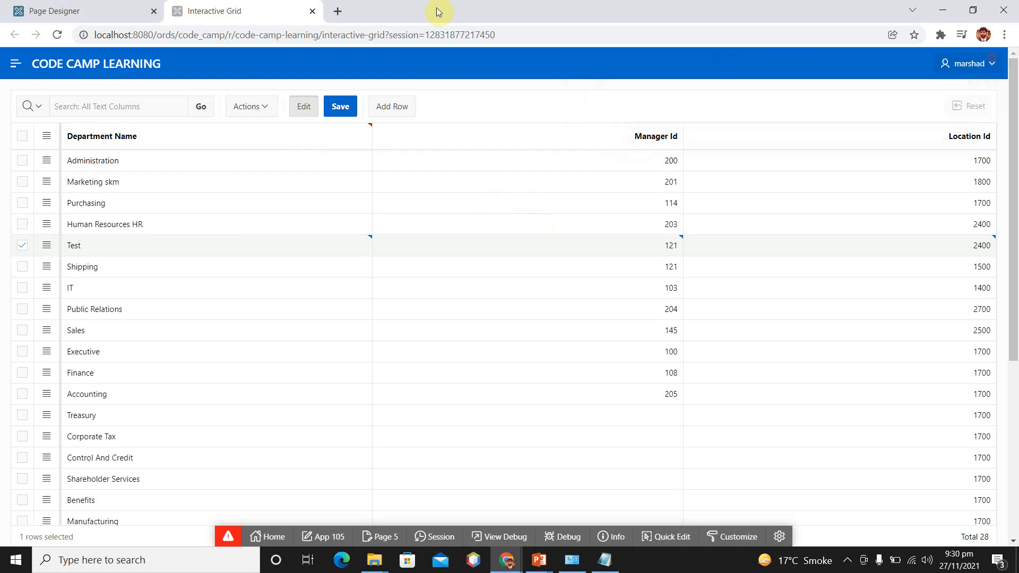
click(317, 32)
key(Return)
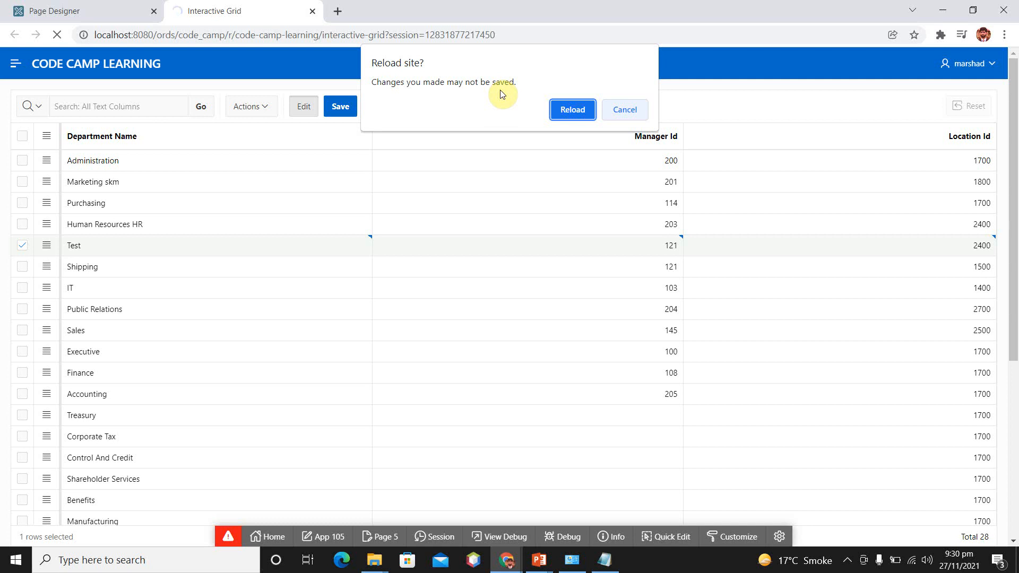
click(625, 109)
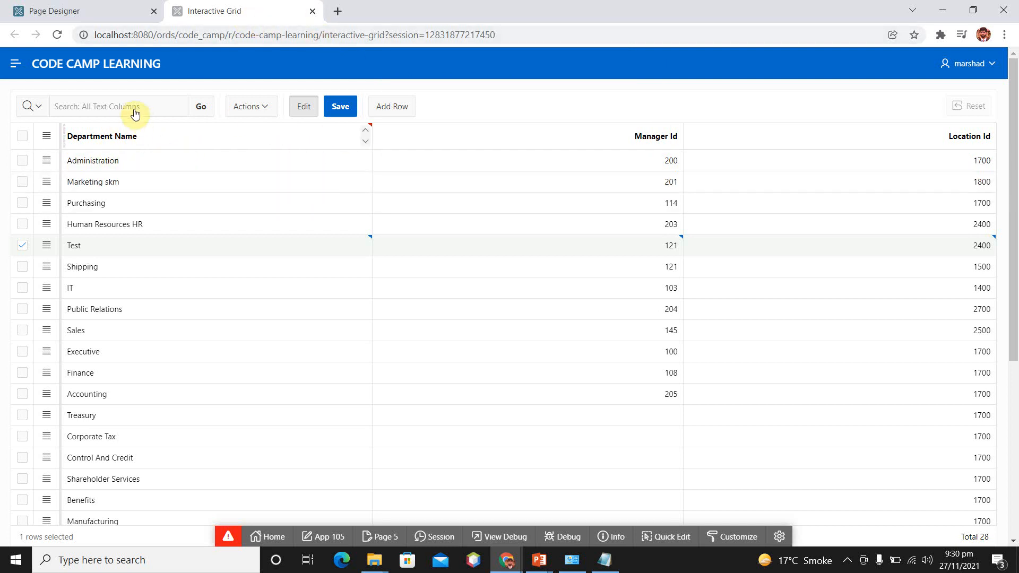
- In Page Designer, change the DEPARTMENT_ID column's type to Text Field and save the page
click(97, 11)
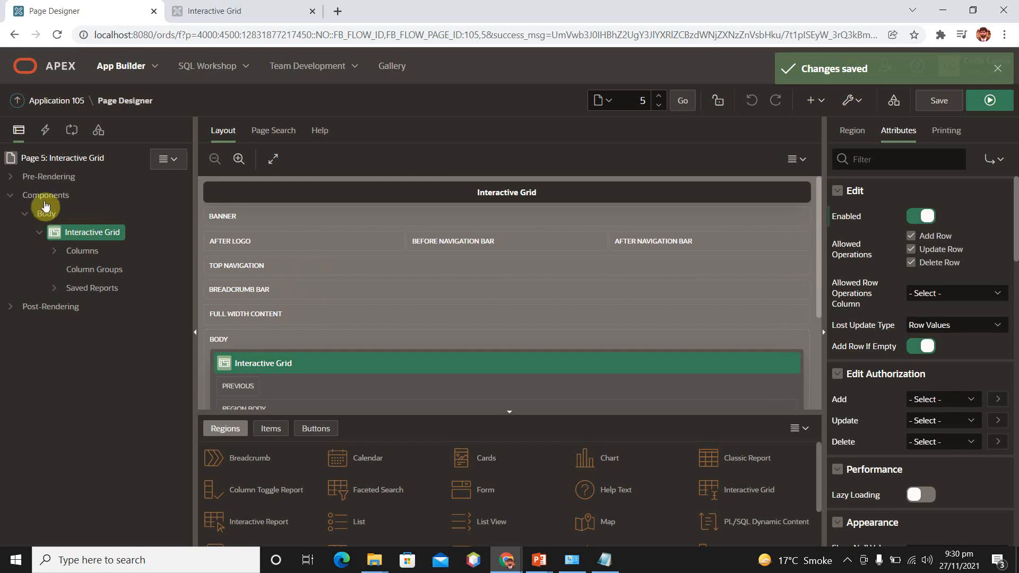
click(54, 251)
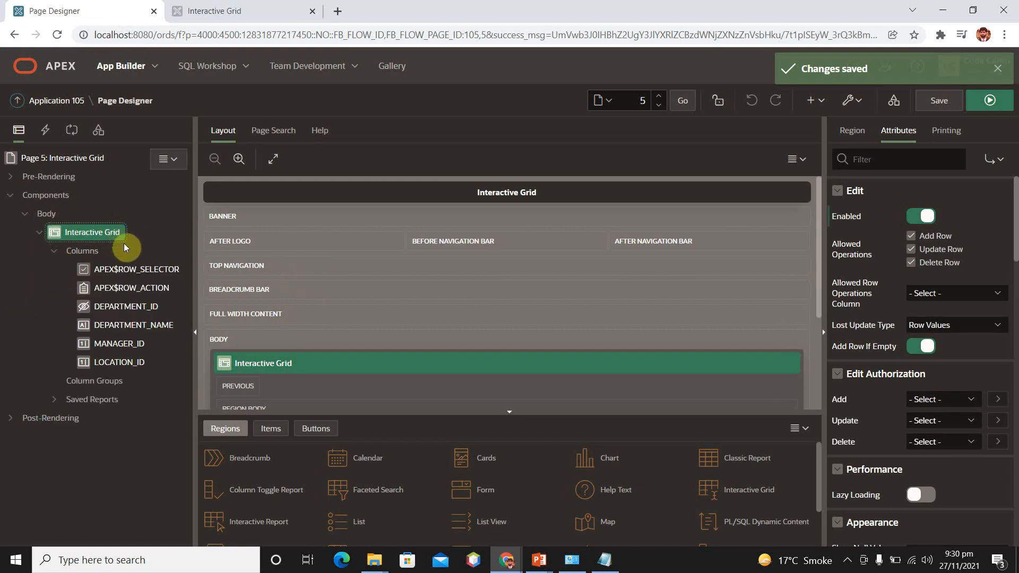
click(121, 311)
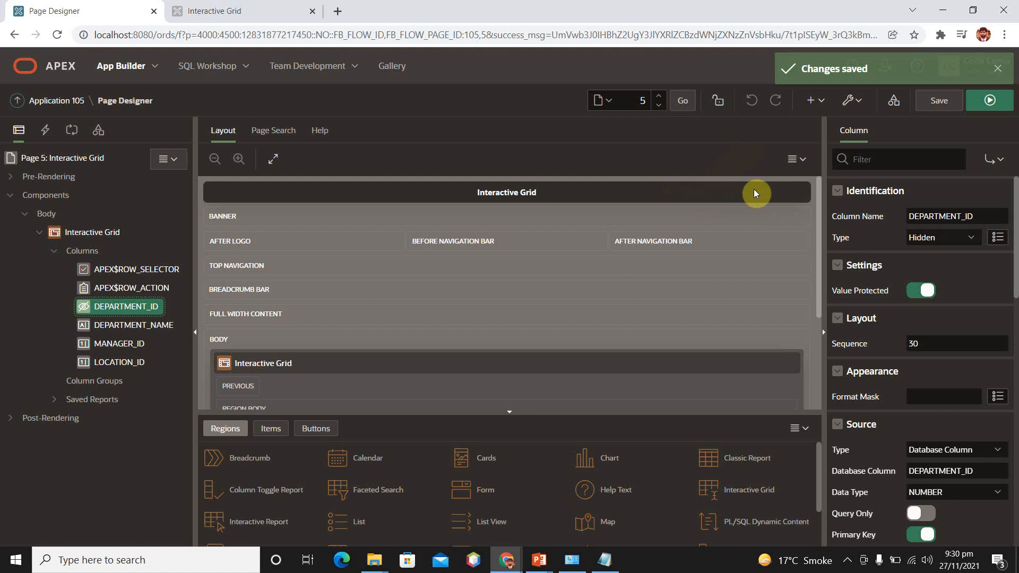
click(942, 237)
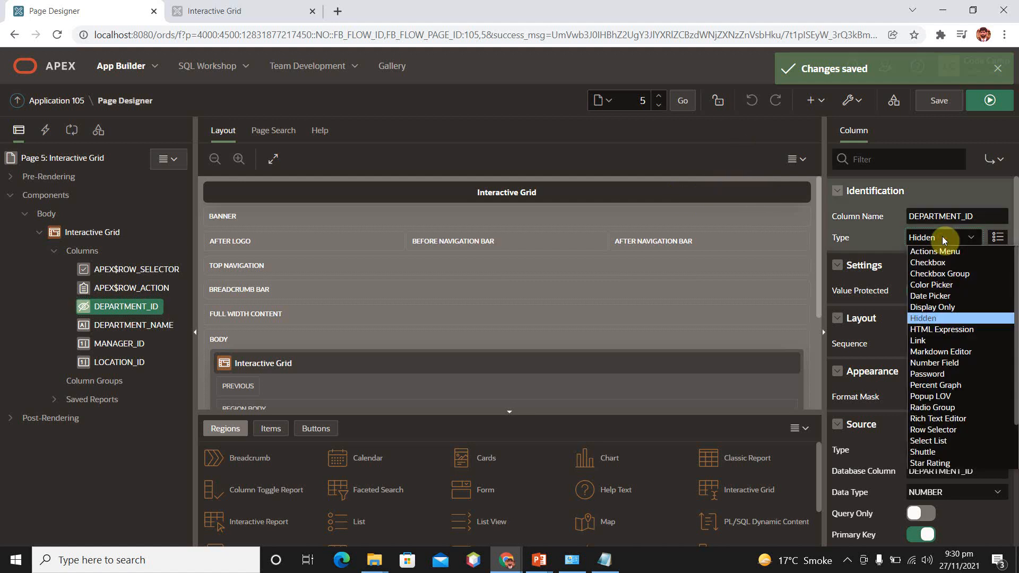
text(pe)
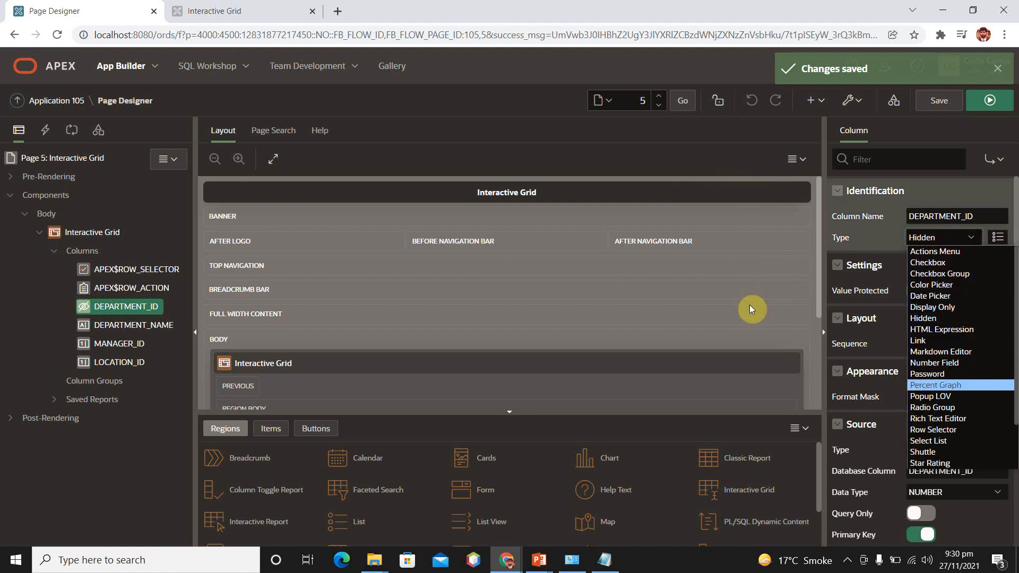
text(t)
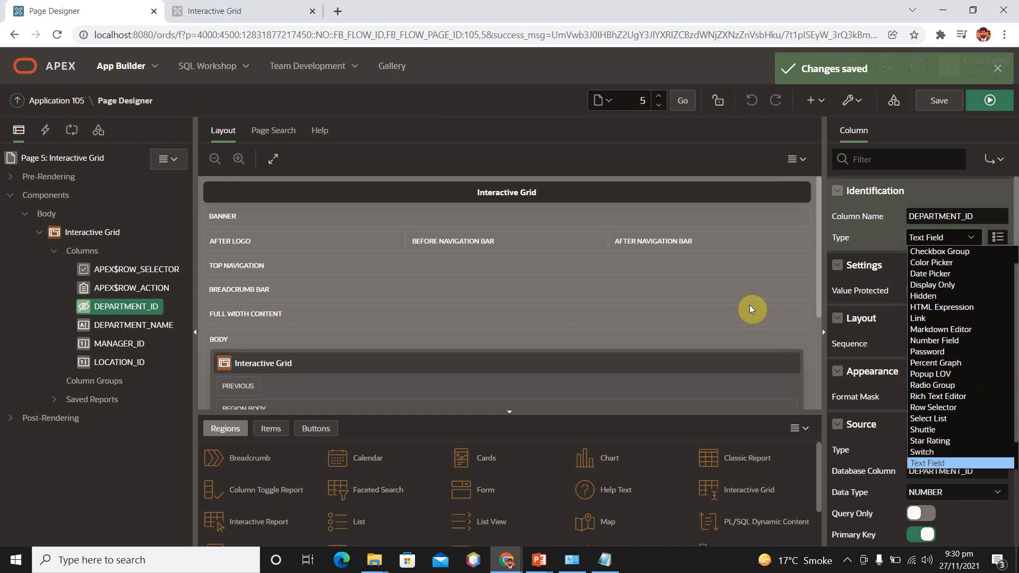
key(Return)
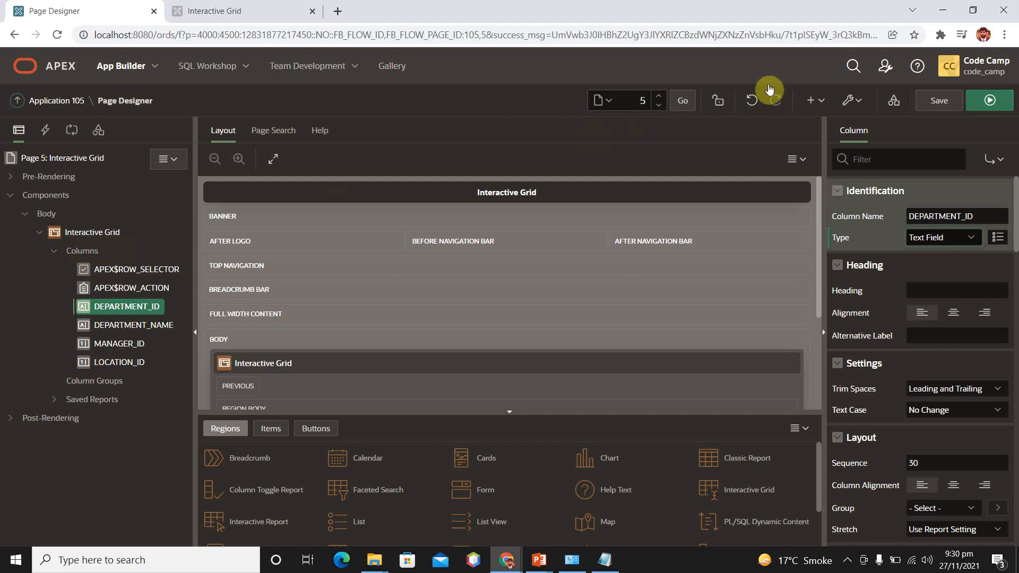
click(945, 104)
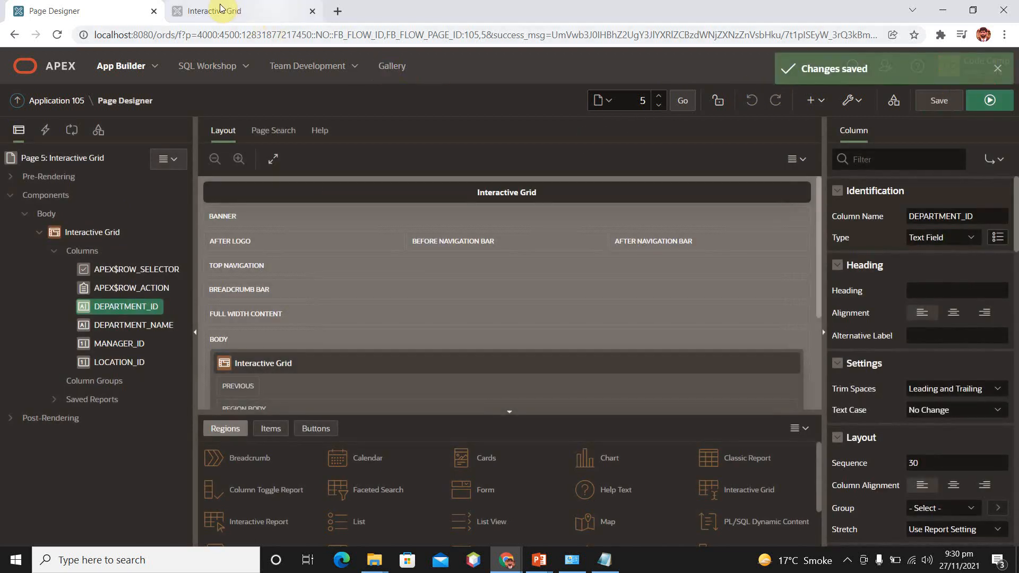
- Reload the running Interactive Grid page, discarding the unsaved Test row
click(220, 9)
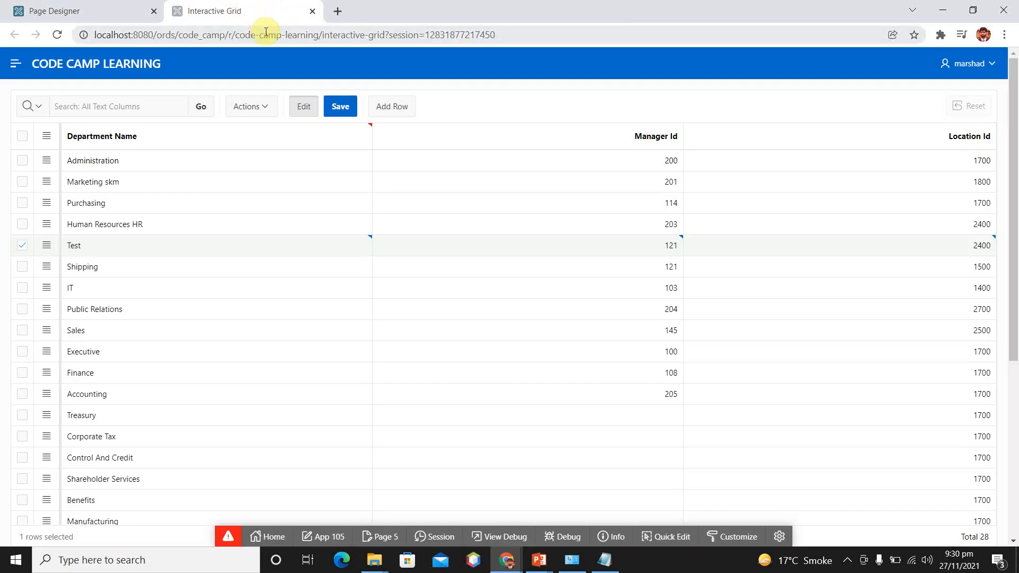
key(F5)
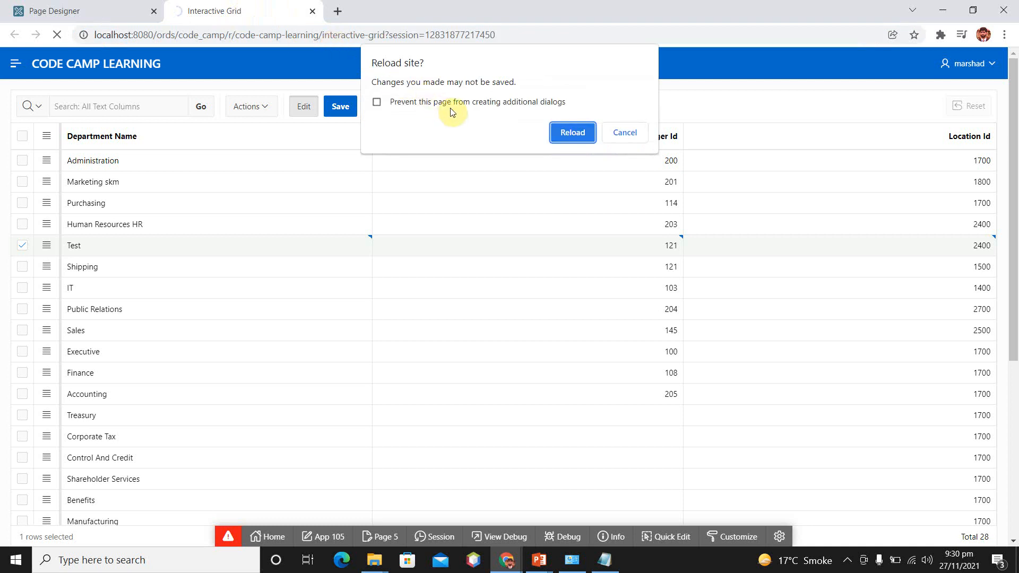
click(564, 134)
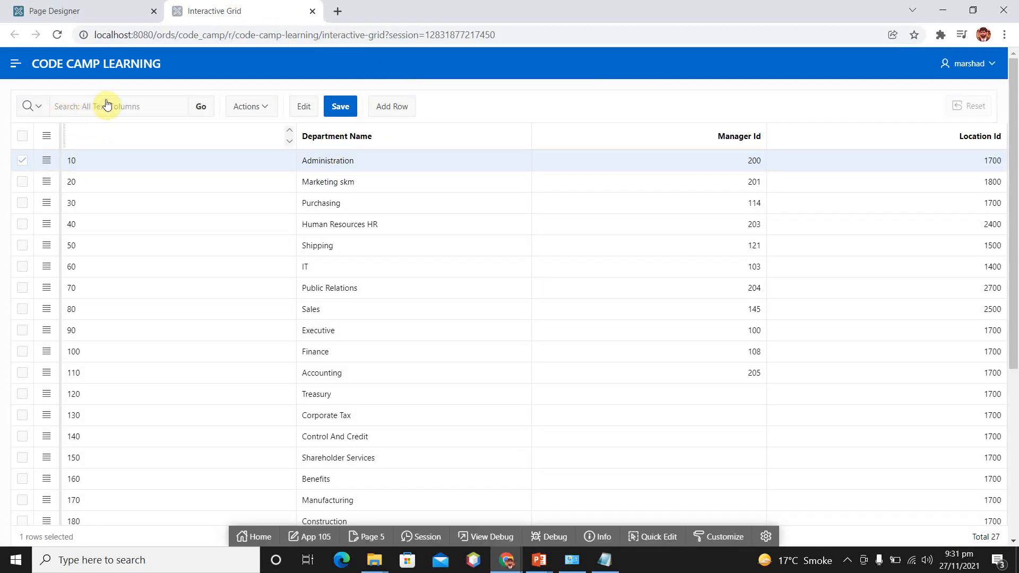
- Set the DEPARTMENT_ID column's heading to "Department ID" in Page Designer
click(100, 13)
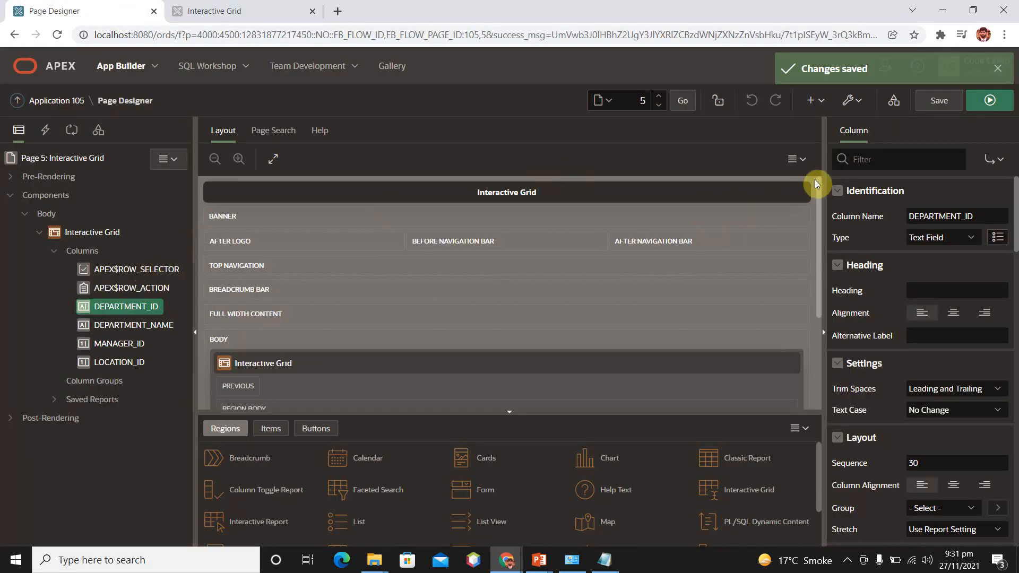
click(914, 290)
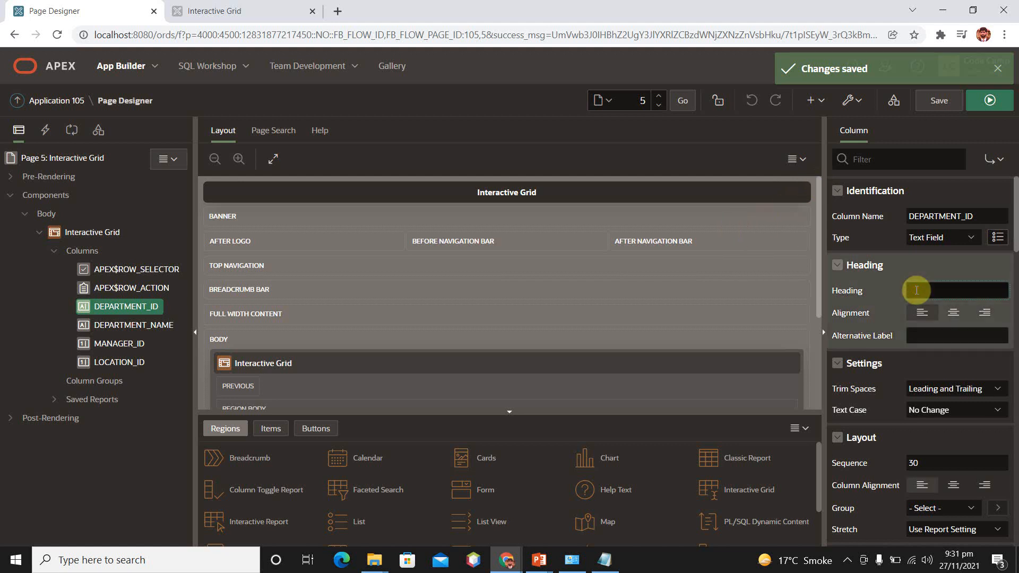
text(Department iD)
key(BackSpace)
key(BackSpace)
text(IS)
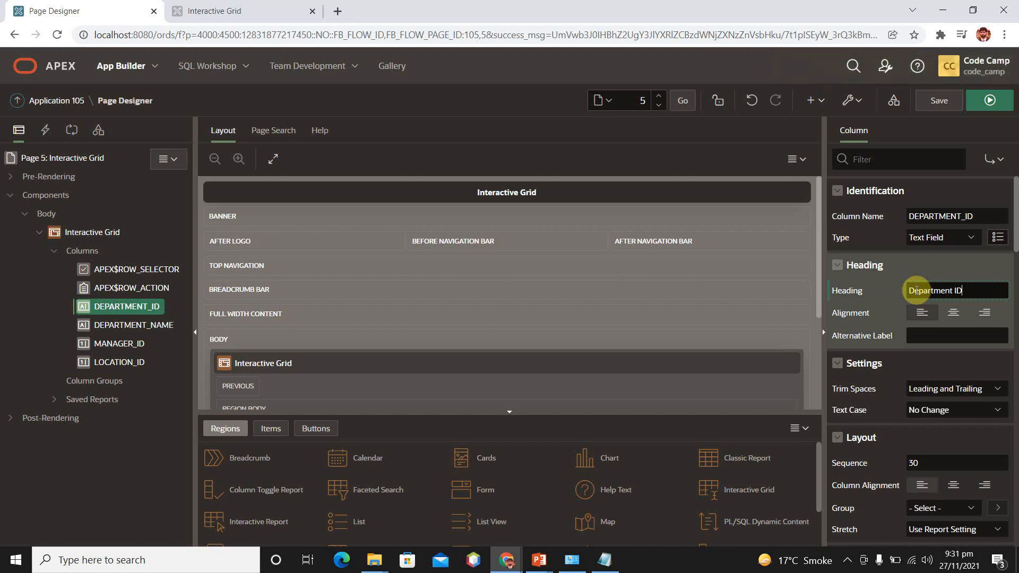
- Save the page with the new column heading and reload the running Interactive Grid page
click(948, 105)
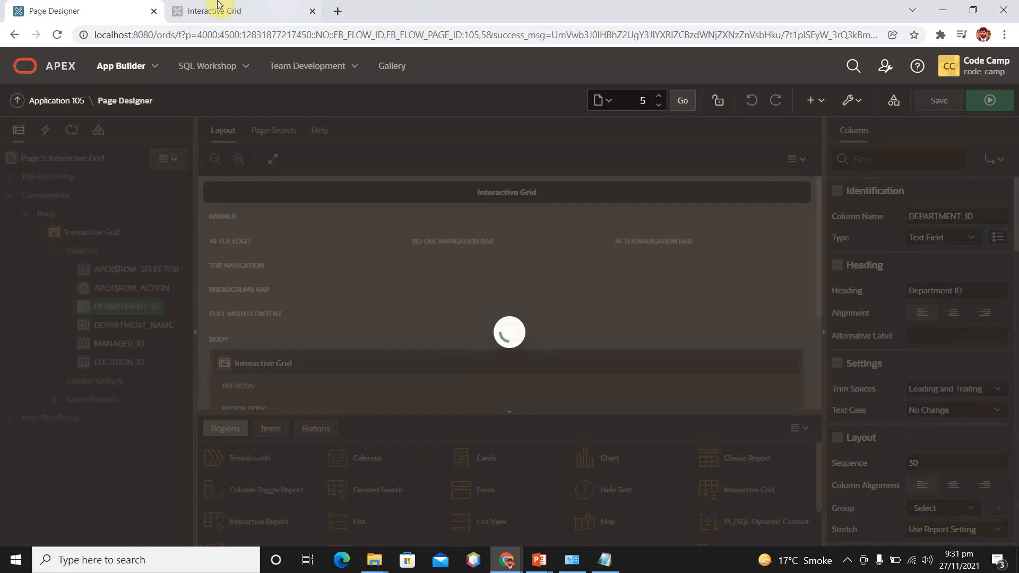
drag(265, 7, 306, 35)
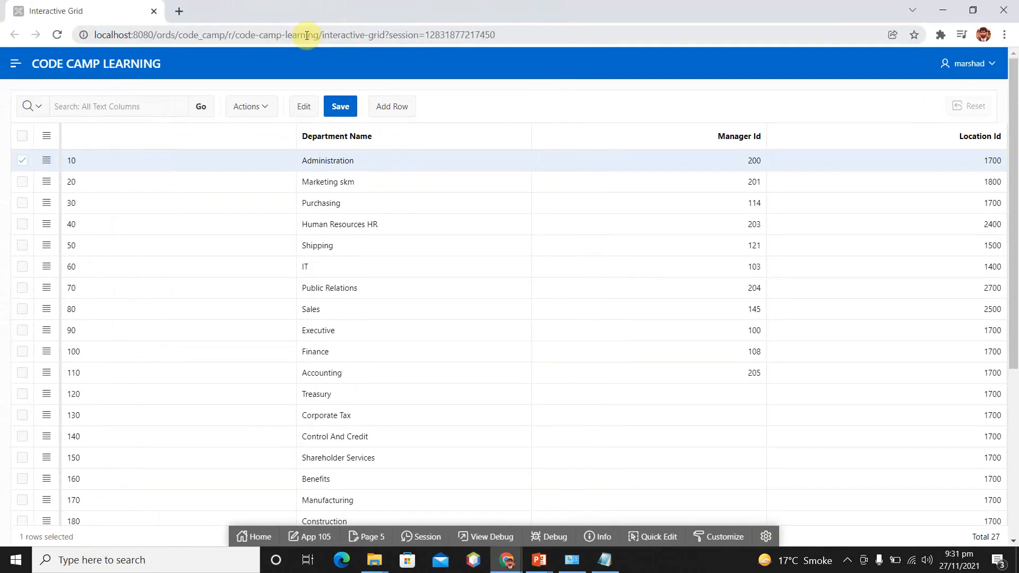
click(306, 35)
key(Return)
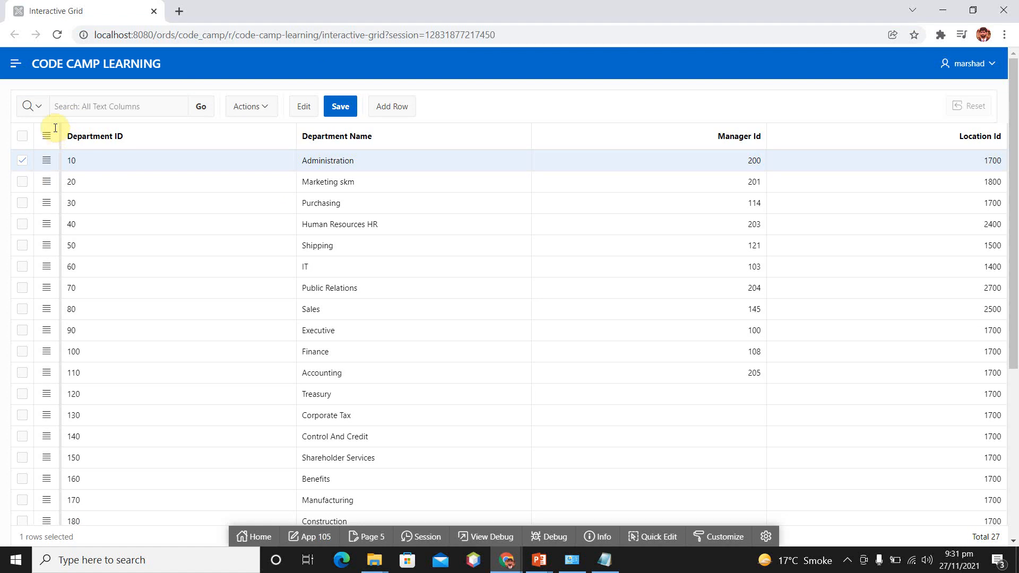
- Add a row to the running grid with Department ID t1000 and Department Name Test
click(391, 107)
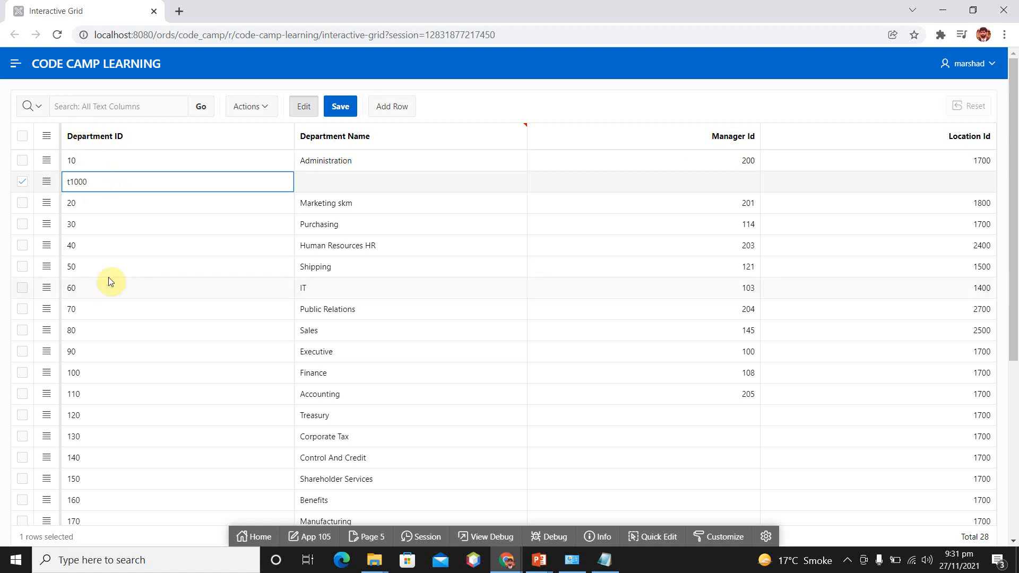
scroll(109, 278, down, 5)
scroll(109, 277, up, 5)
click(330, 177)
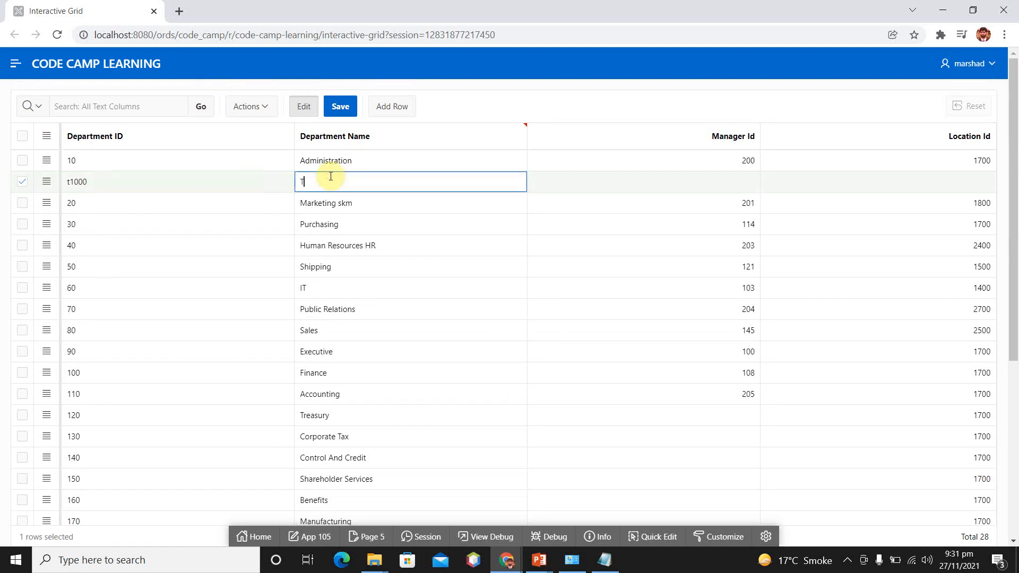
text(Test)
- Set the Test row's Manager Id to 200 and Location Id to 1700, and try to save it
click(743, 185)
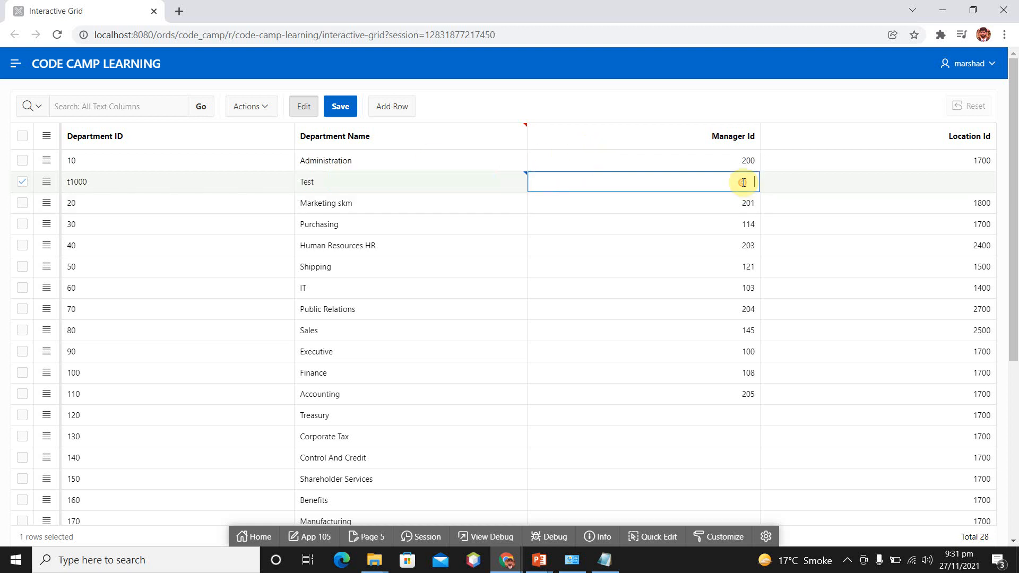
text(100)
key(Tab)
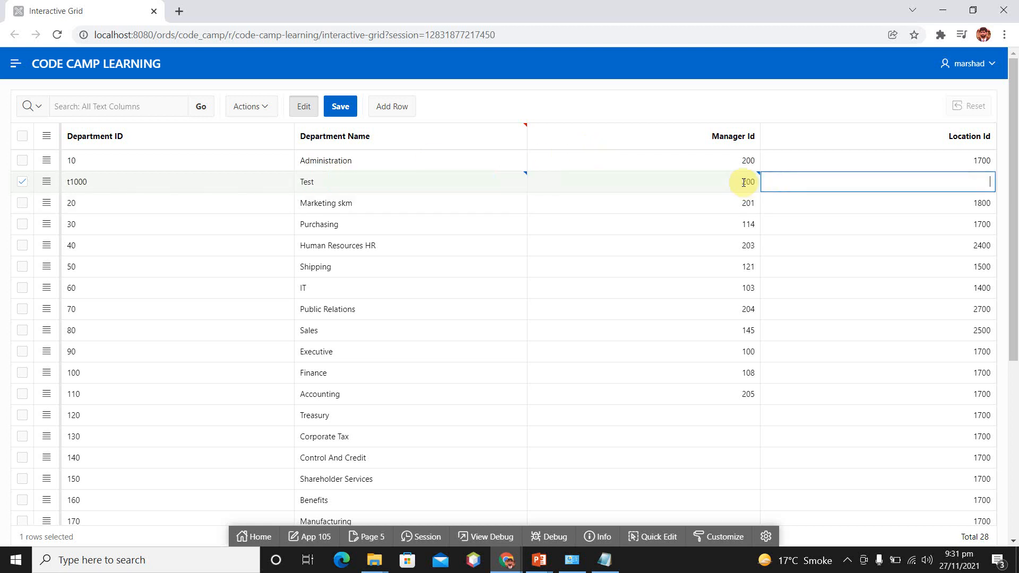
text(1700)
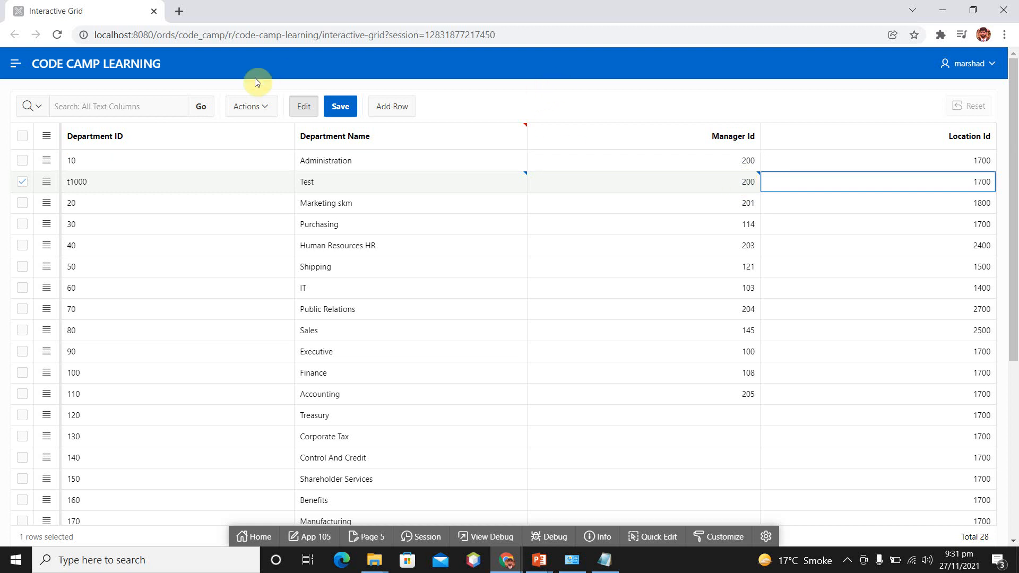
click(340, 106)
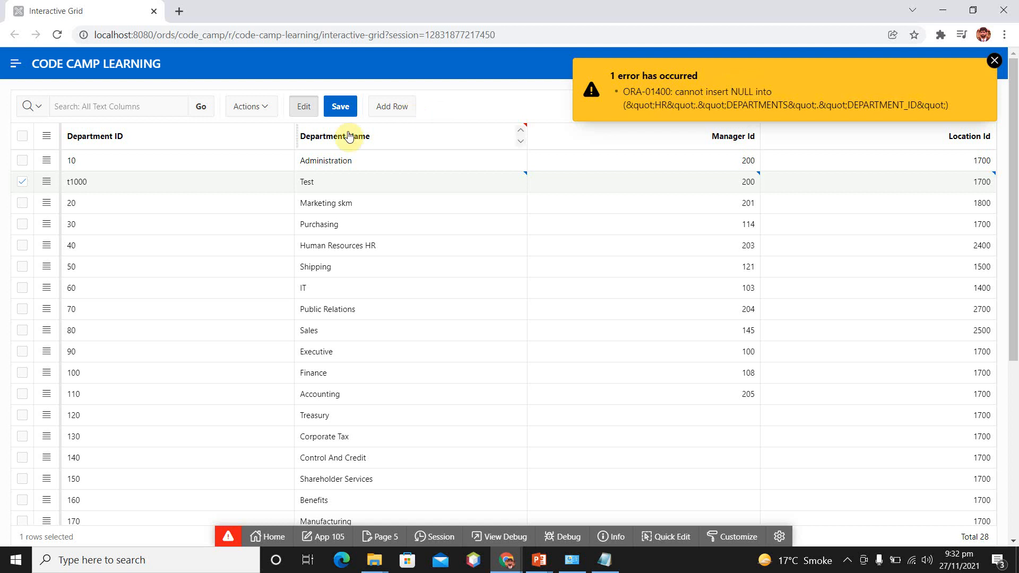
- Correct the Test row's Department ID to 1000, save the grid, and dismiss the notification
click(134, 183)
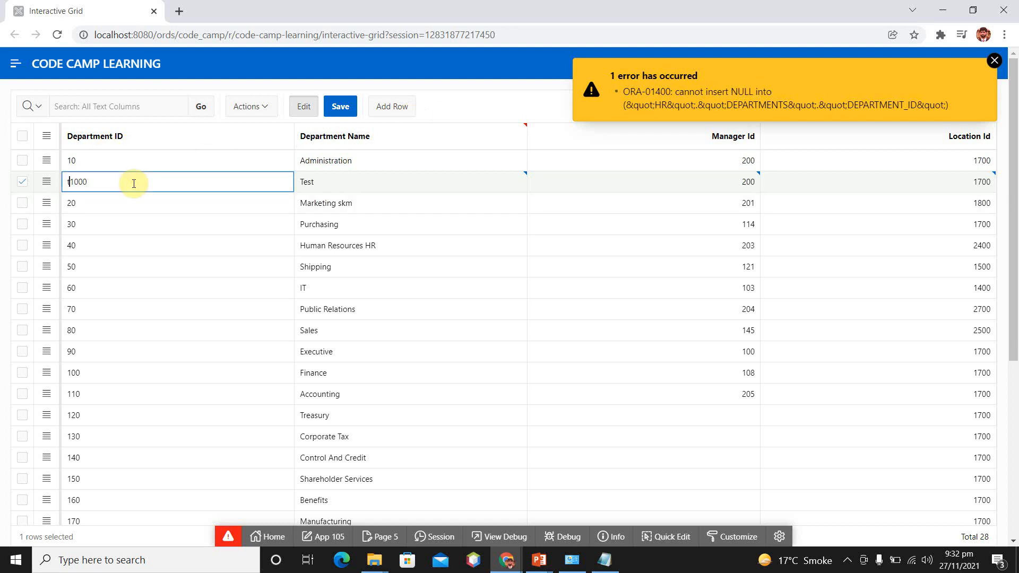
key(Home)
key(Delete)
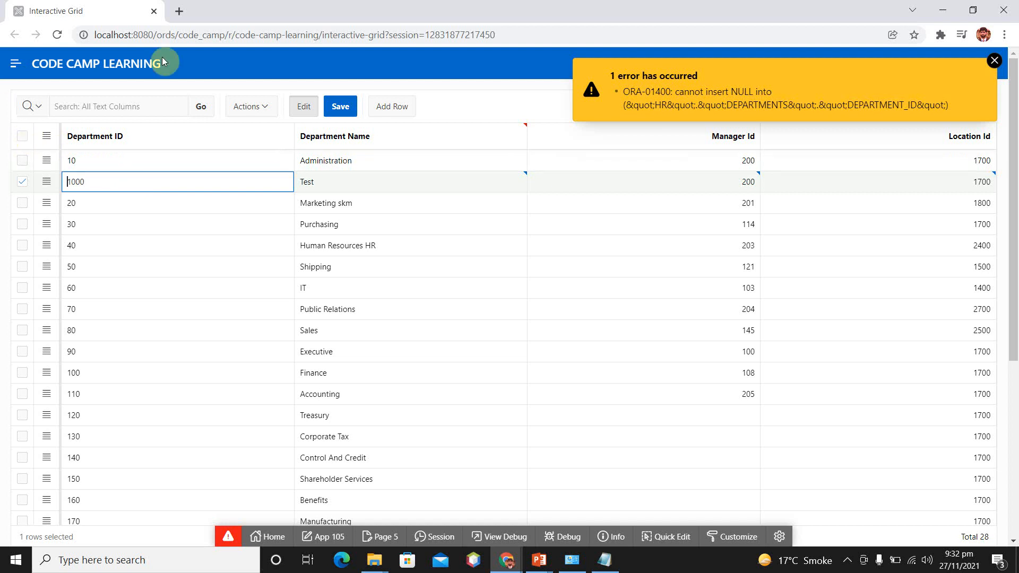
click(342, 107)
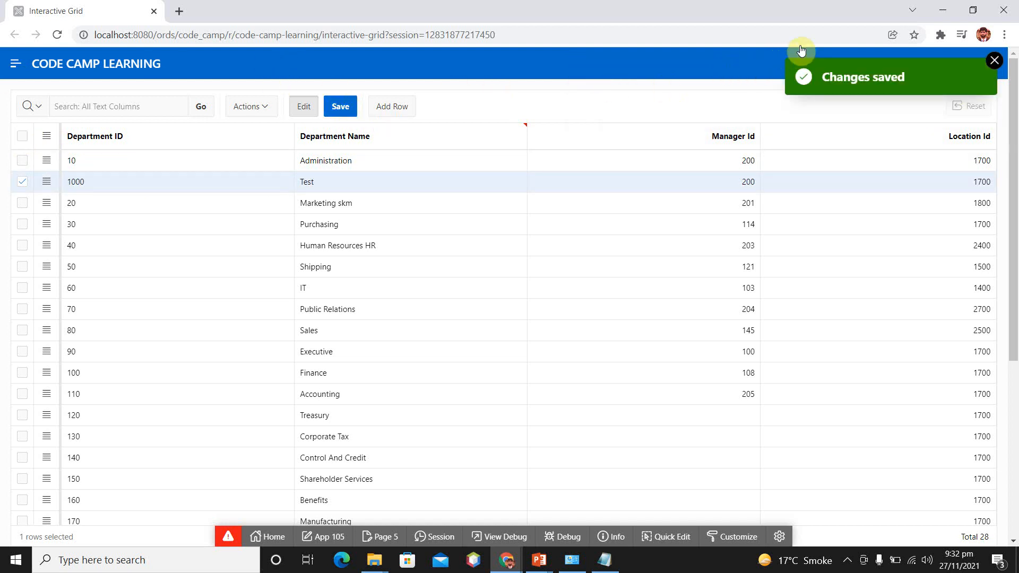
click(994, 61)
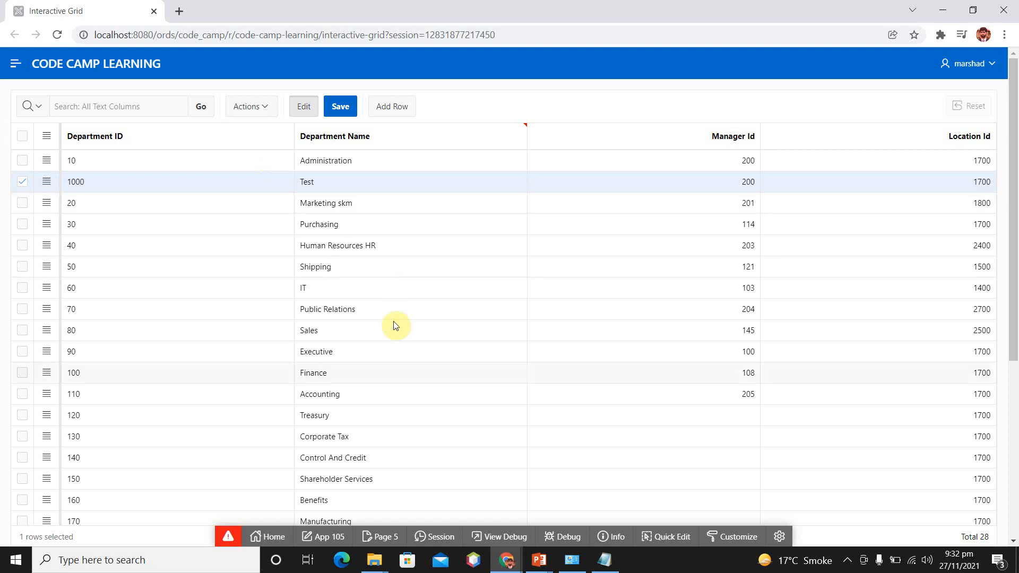
- Examine the properties of the APEX$ROW_ACTION and APEX$ROW_SELECTOR columns in Page Designer
key(super+6)
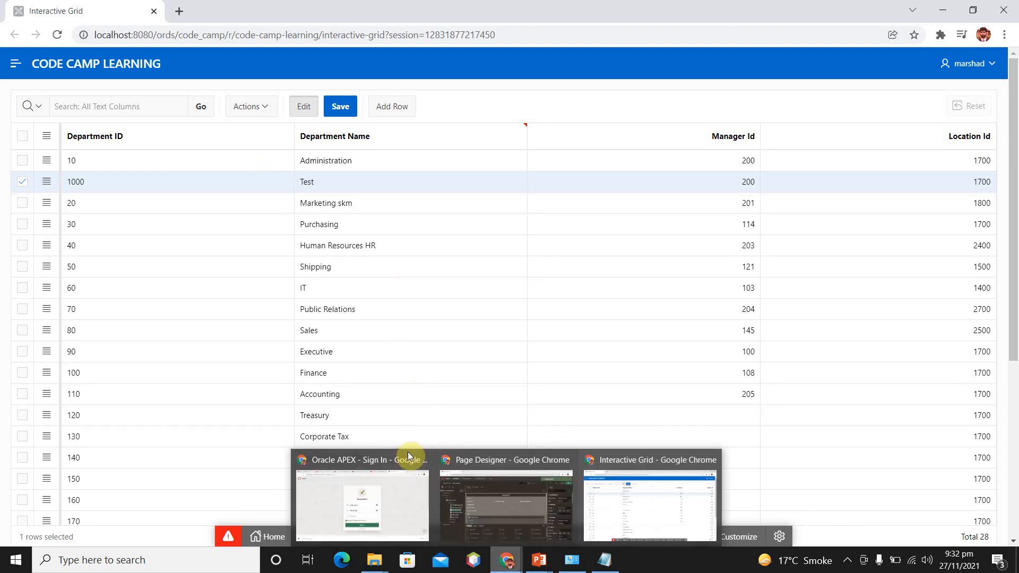
key(super+6)
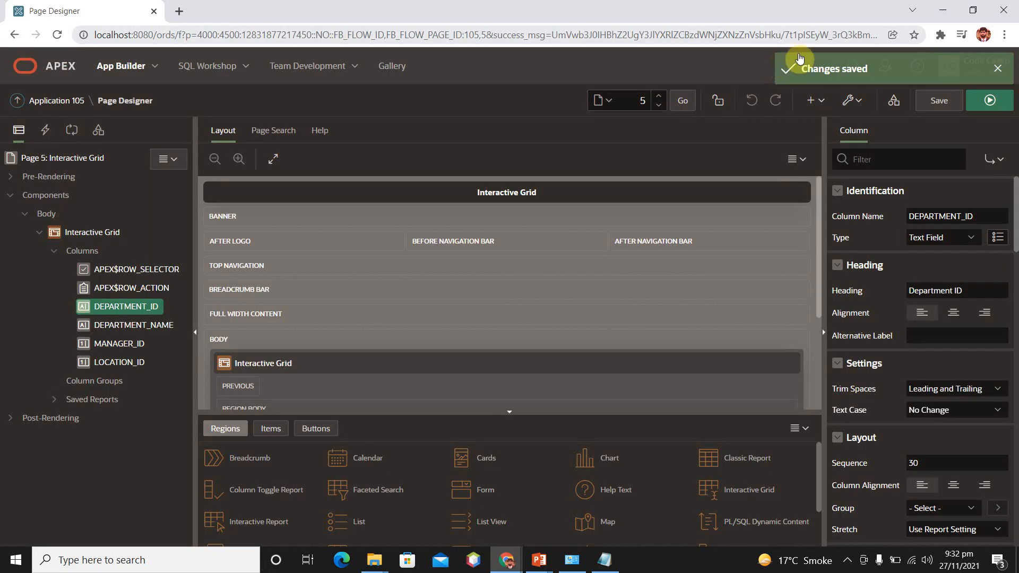
click(1000, 69)
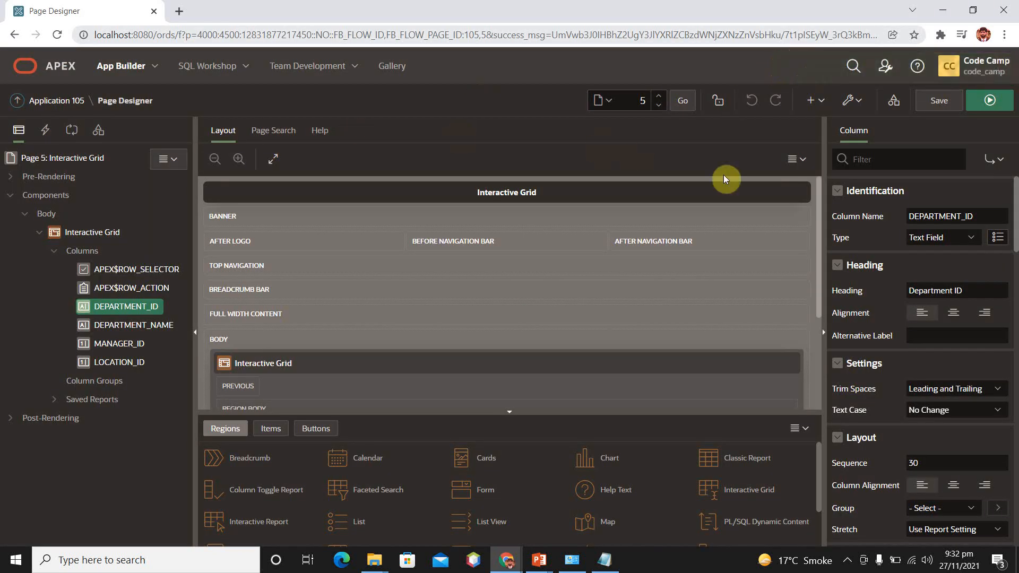
click(149, 288)
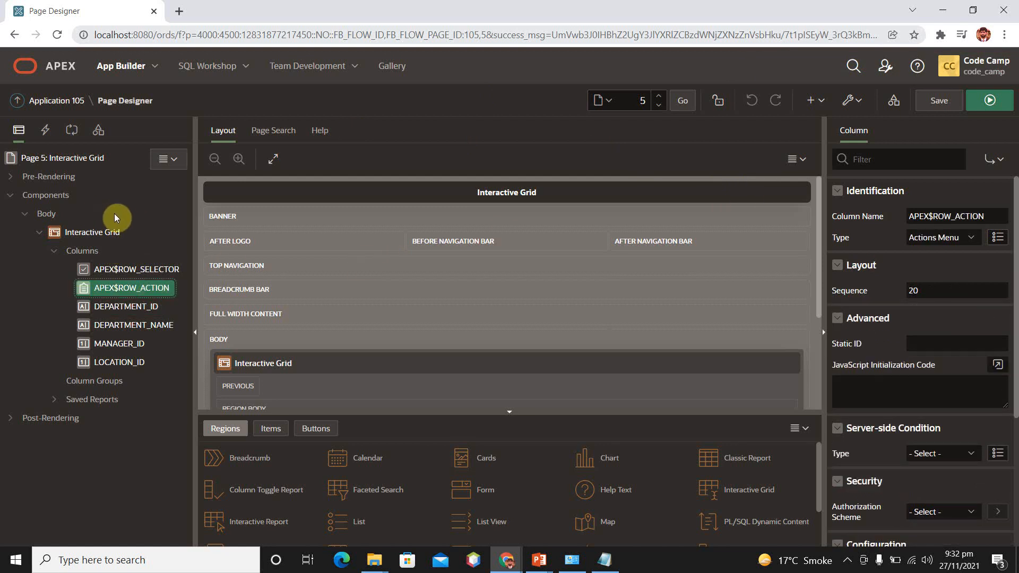
click(150, 269)
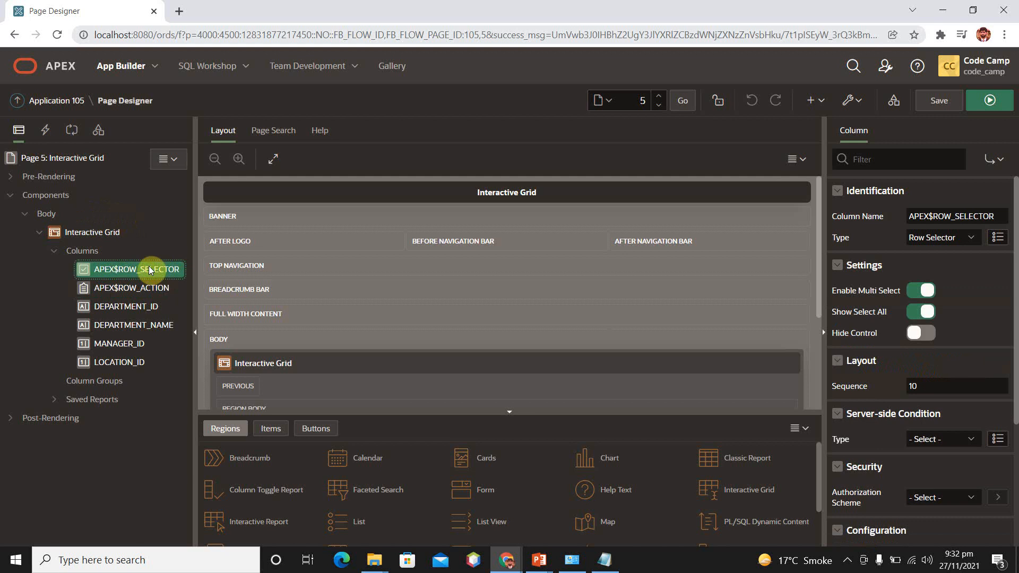
click(138, 289)
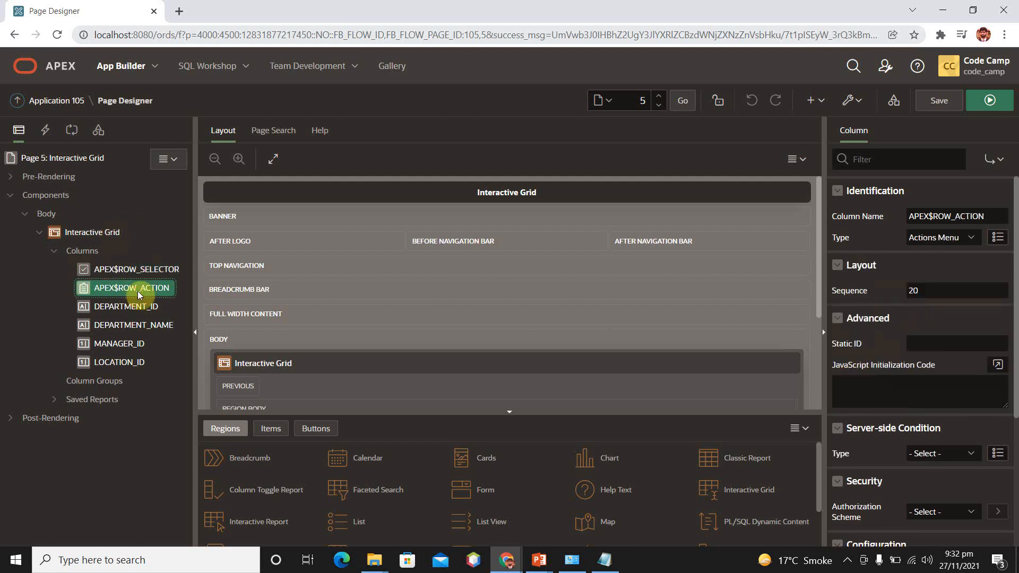
click(176, 270)
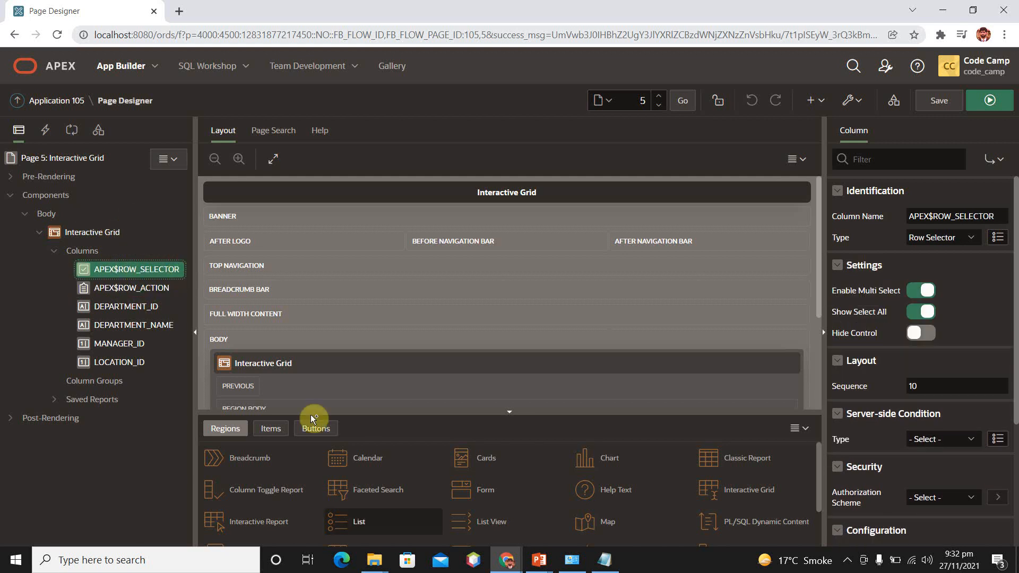
- Check the row selector column in the running grid and return to Page Designer
mouse_move(506, 559)
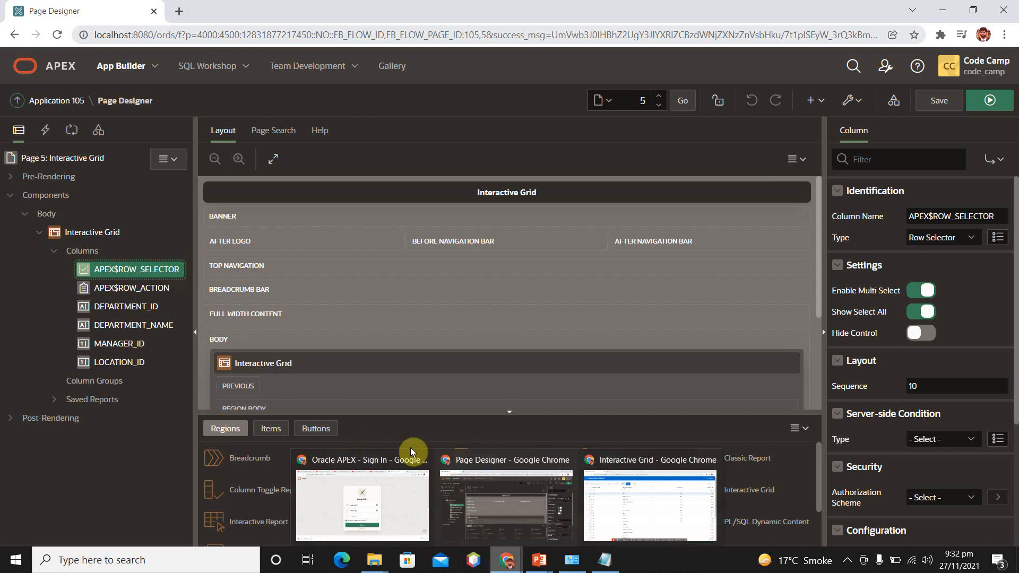
click(600, 515)
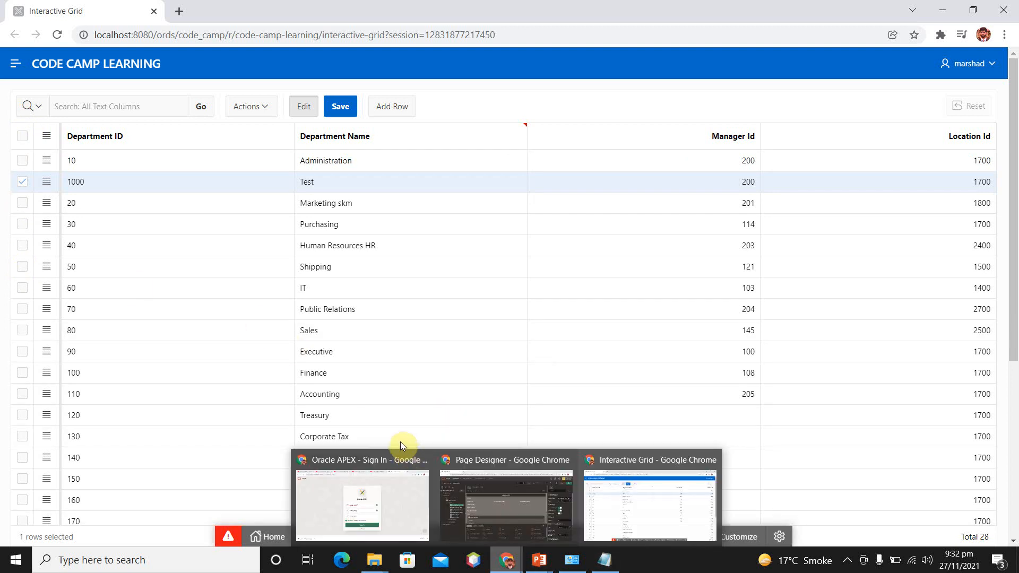
click(505, 523)
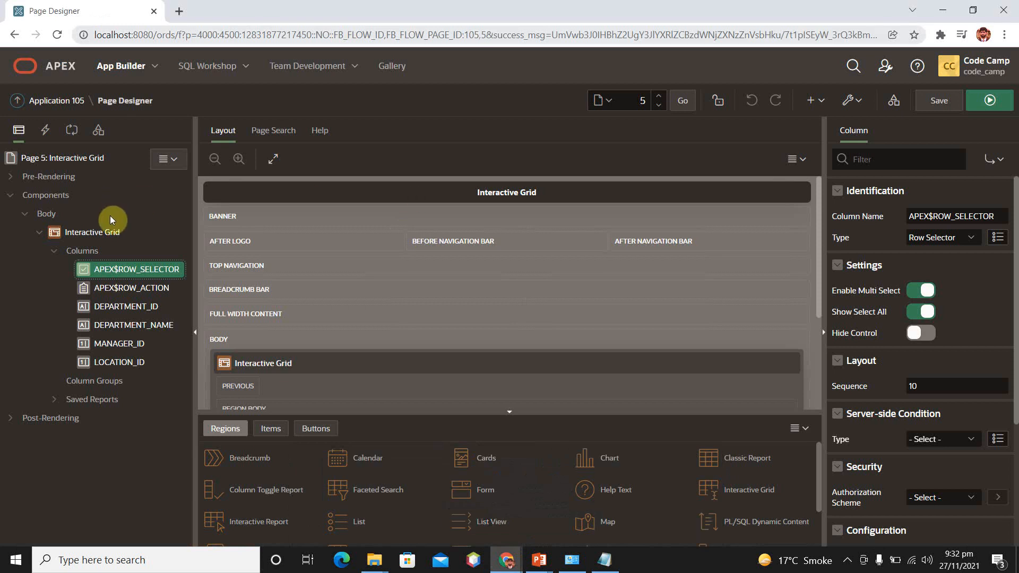
- Select the APEX$ROW_ACTION column, and view the Administration row's actions menu in the running grid
click(147, 291)
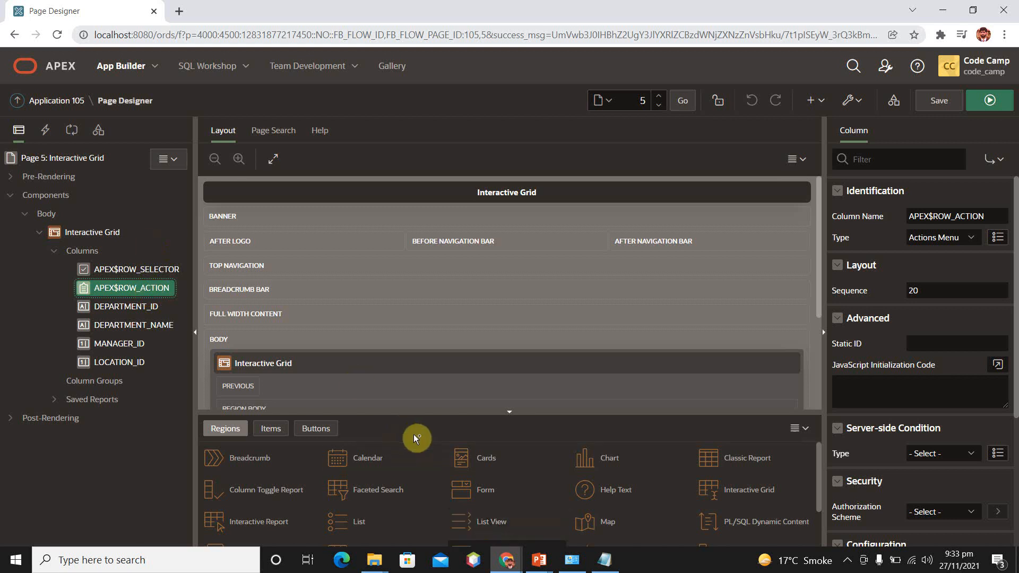
mouse_move(506, 560)
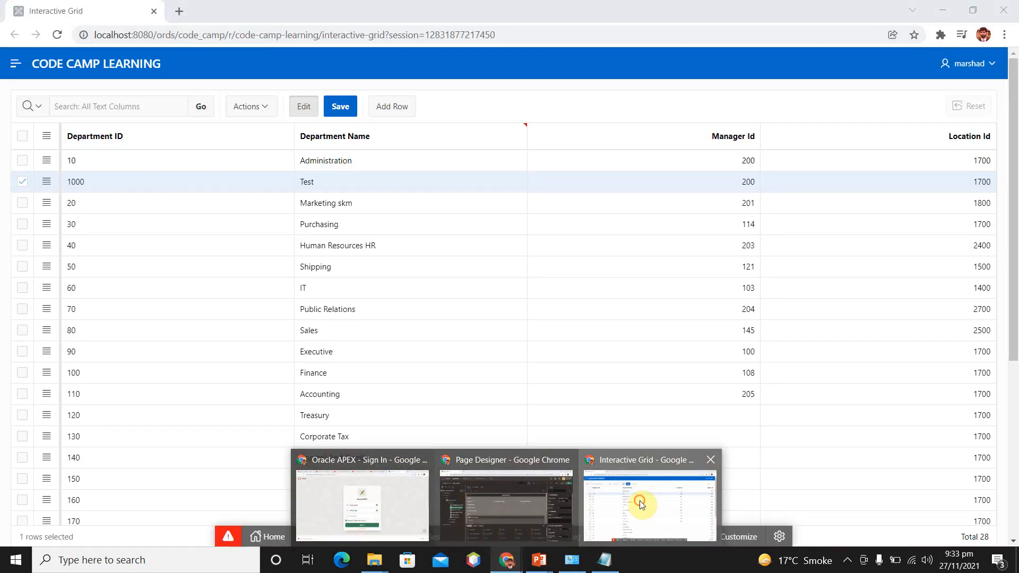
click(642, 503)
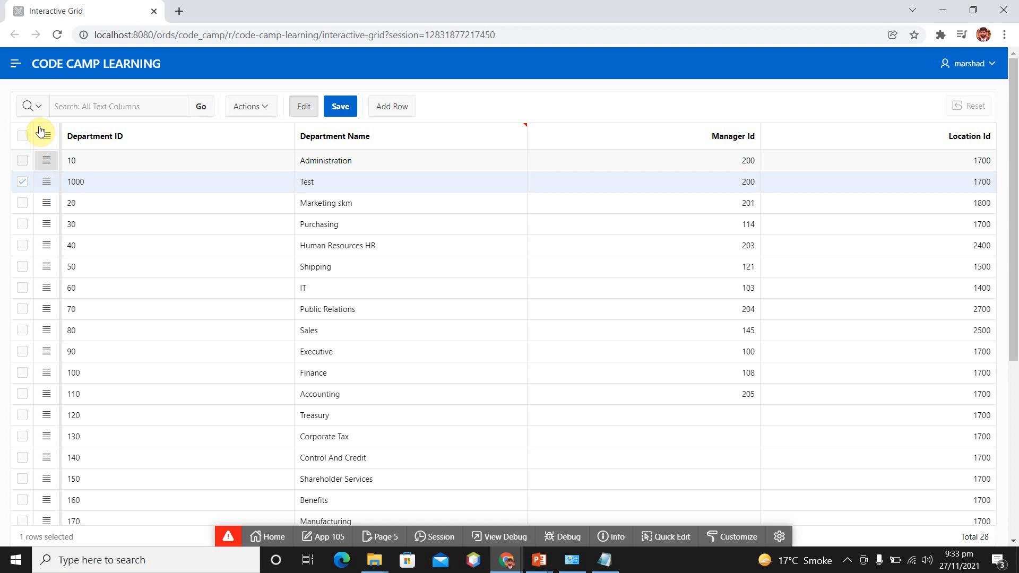
click(46, 159)
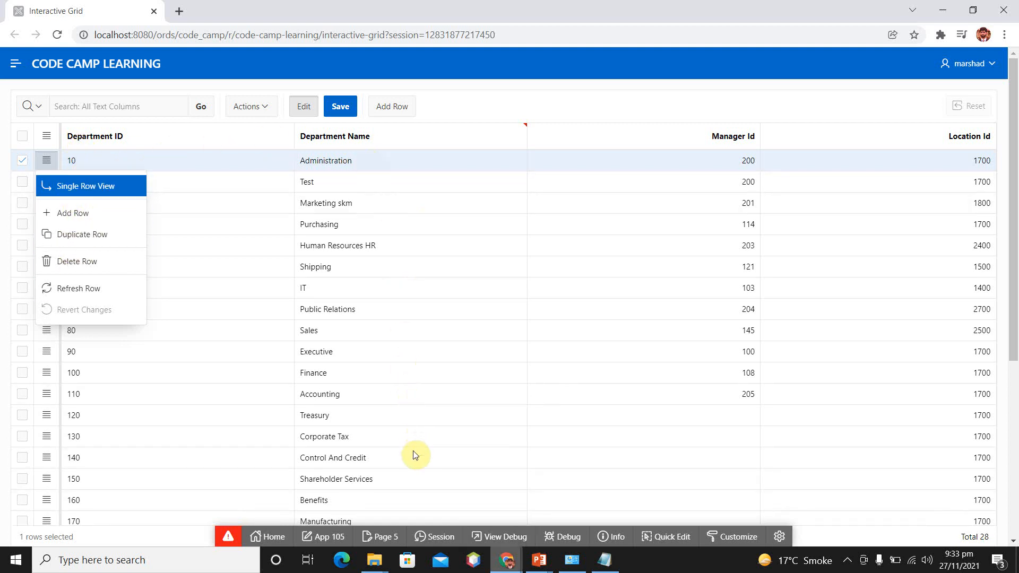
- In Page Designer, disallow the Add Row and Delete Row operations for the Interactive Grid region, leaving Update Row allowed
mouse_move(507, 560)
click(515, 488)
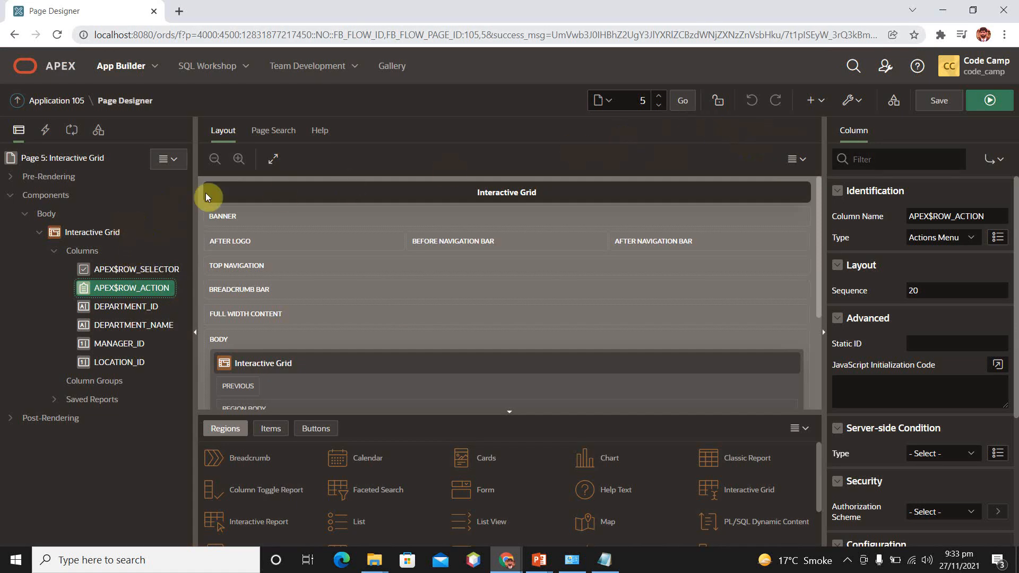
click(94, 232)
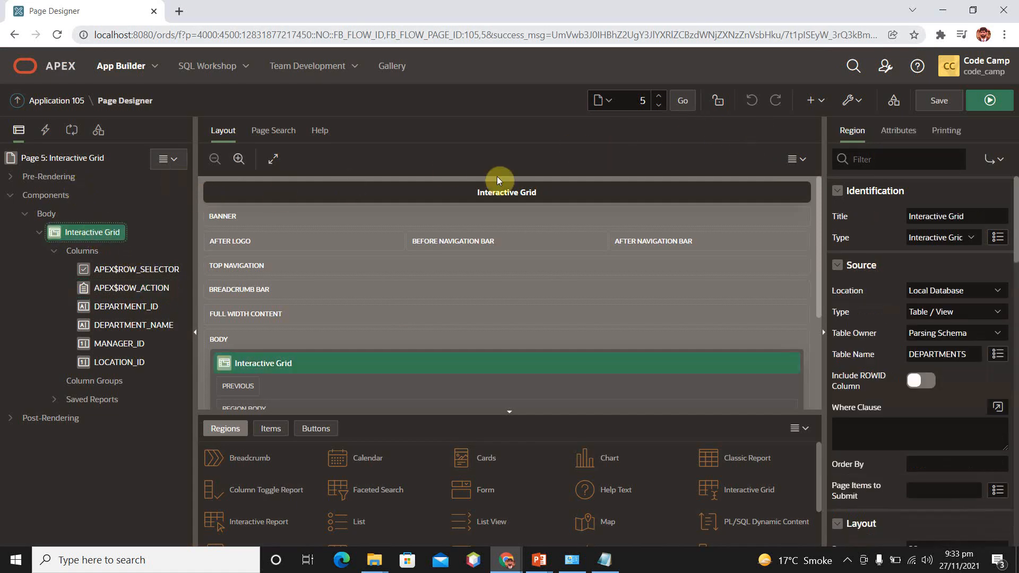
click(908, 130)
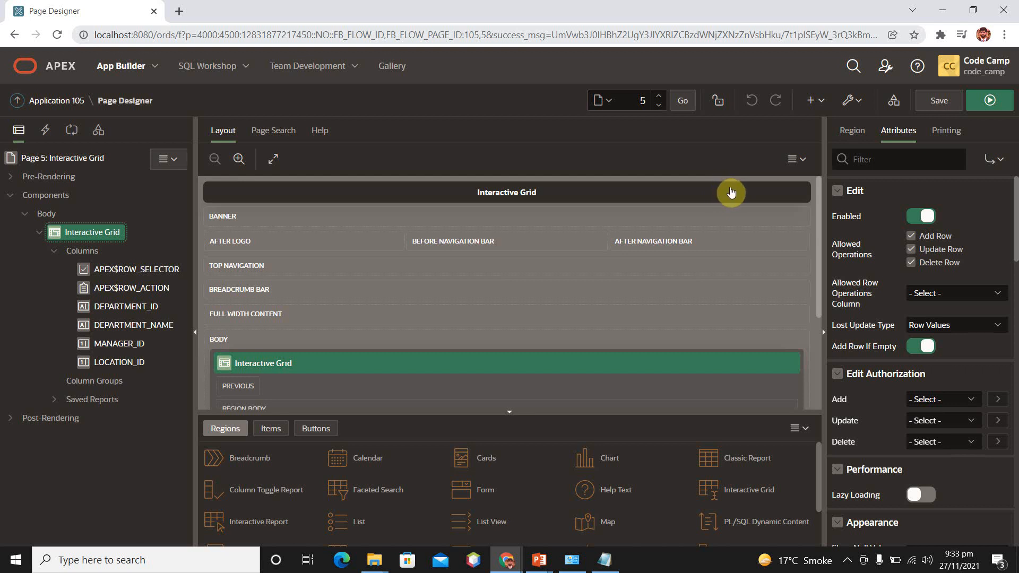
click(911, 235)
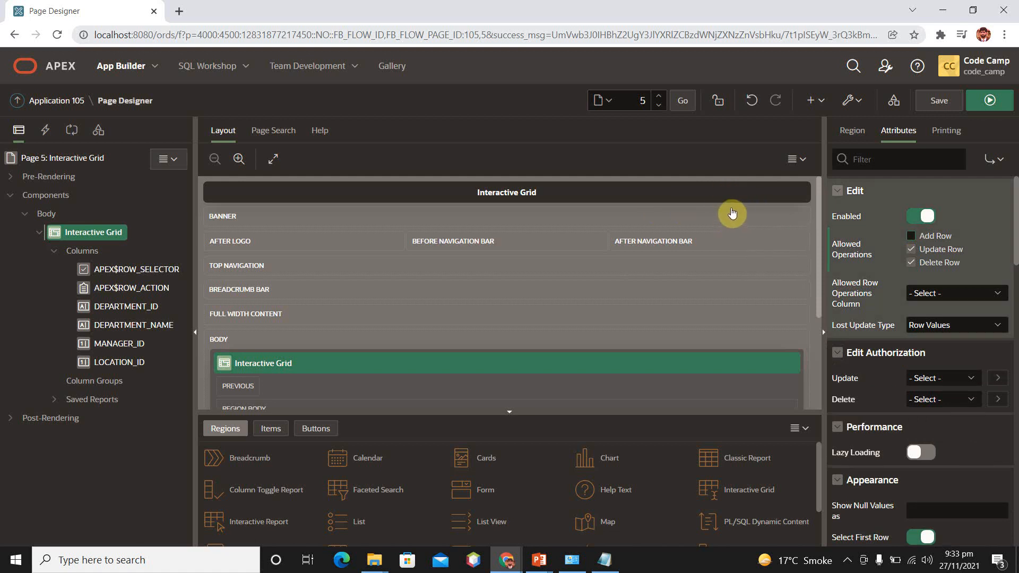
click(913, 262)
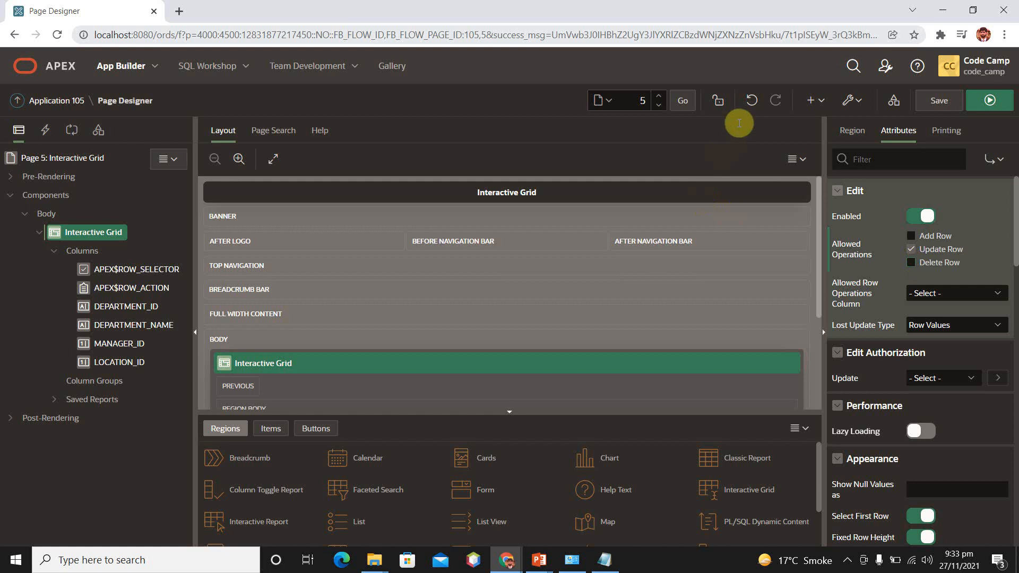
- Examine the Interactive Grid region's printing settings for page, header, column headings, columns and footer
click(948, 131)
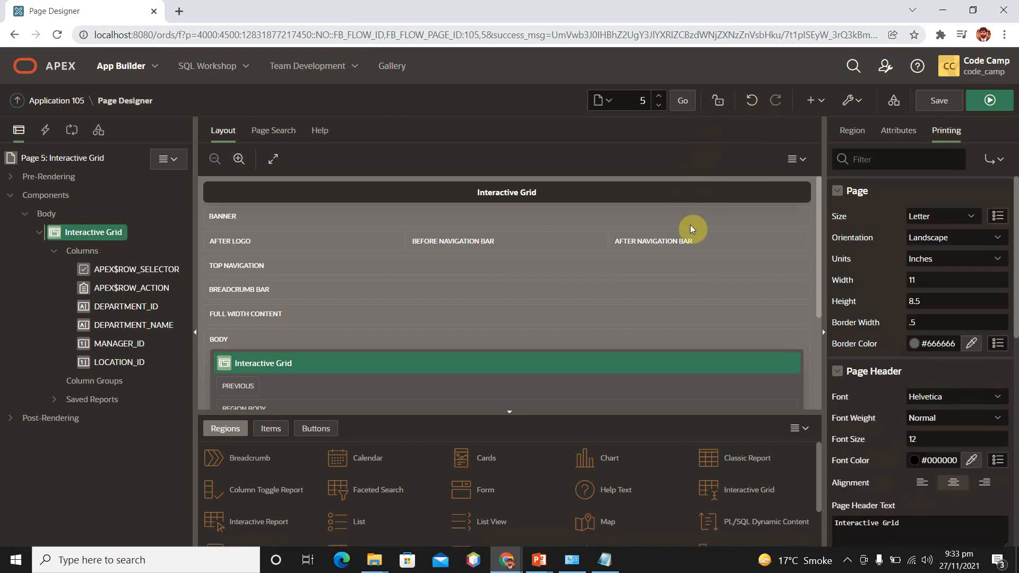
scroll(920, 360, down, 6)
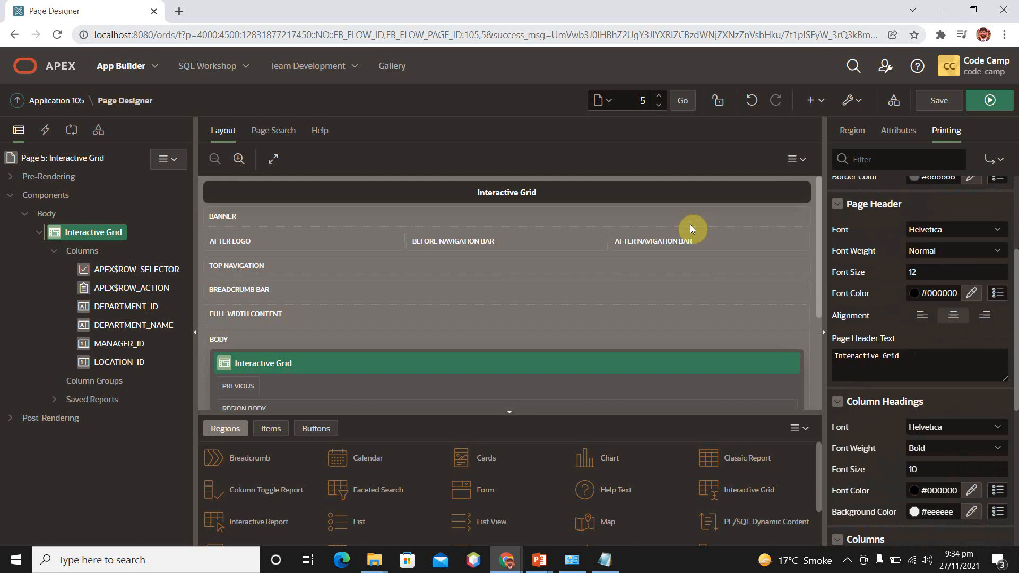
scroll(692, 229, up, 6)
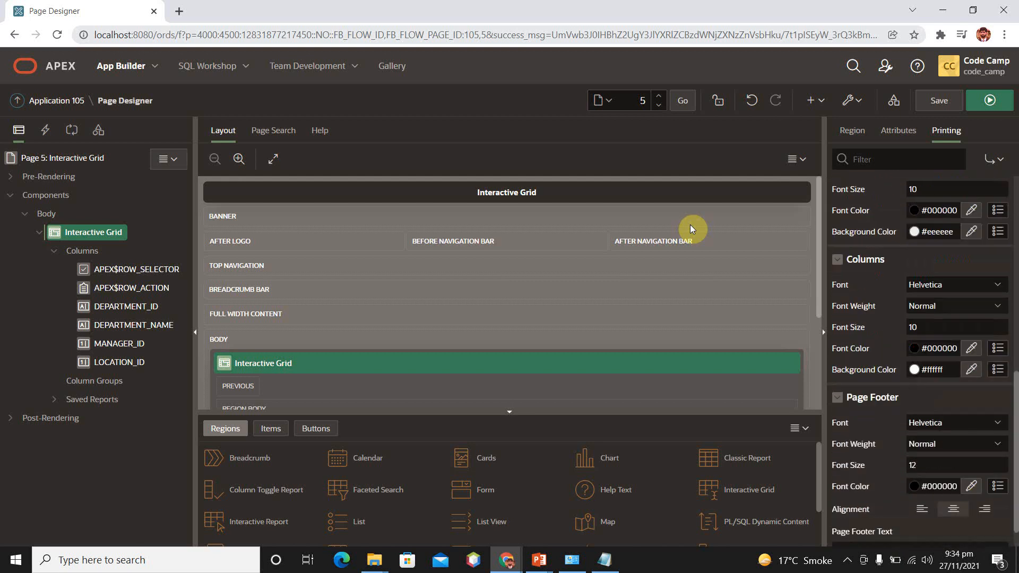